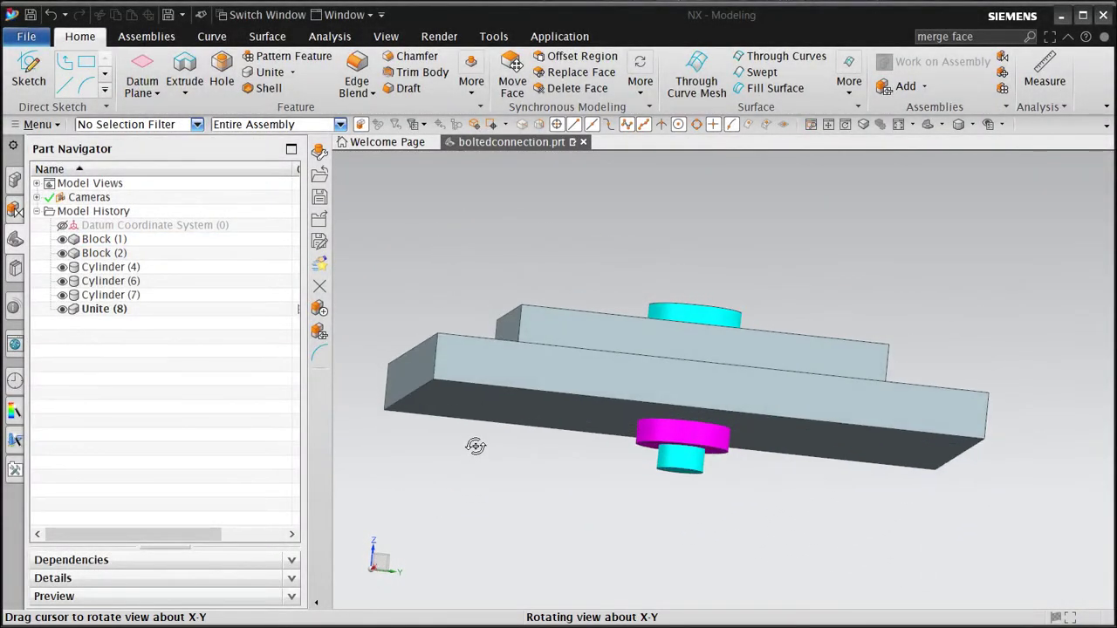
Hide the bolt cylinder features in the Part Navigator to inspect the bare plates.
click(62, 267)
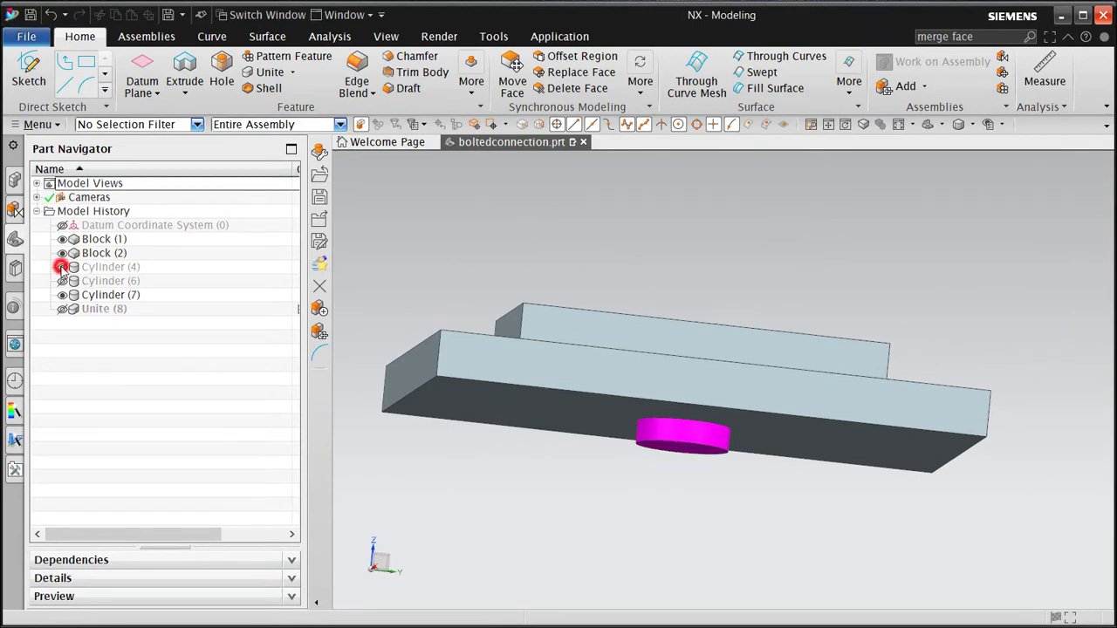
click(62, 295)
mouse_move(502, 349)
middle_down()
mouse_move(526, 349)
mouse_move(529, 367)
mouse_move(527, 260)
mouse_move(518, 331)
mouse_move(501, 349)
middle_up()
Restore all bolt cylinders and switch to the Pre/Post application.
click(62, 267)
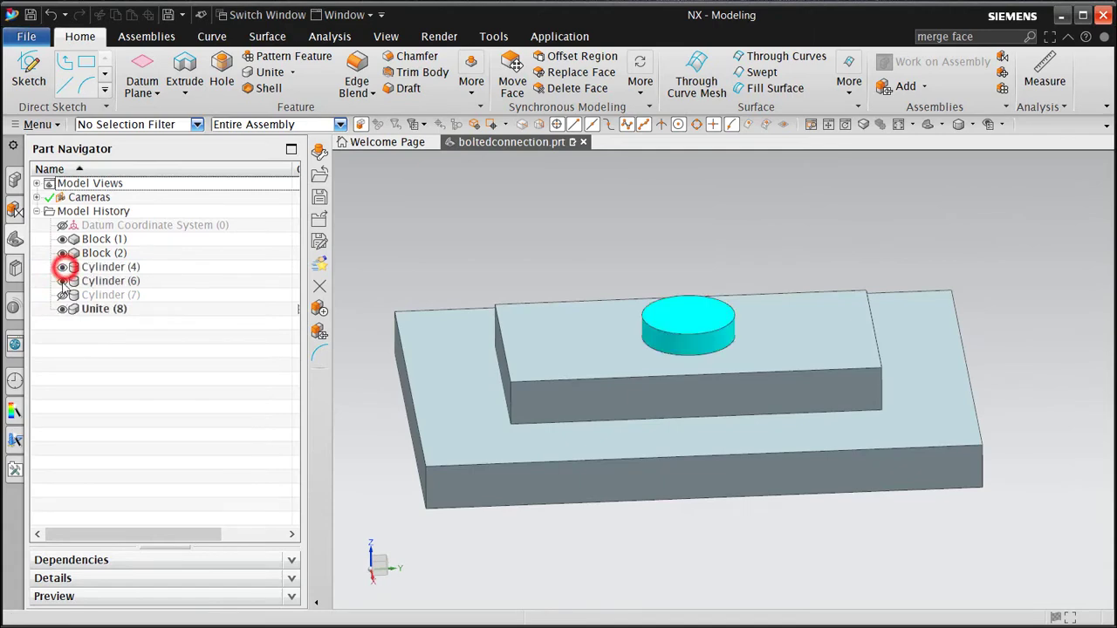
click(62, 281)
click(62, 295)
middle_drag(489, 399, 498, 345)
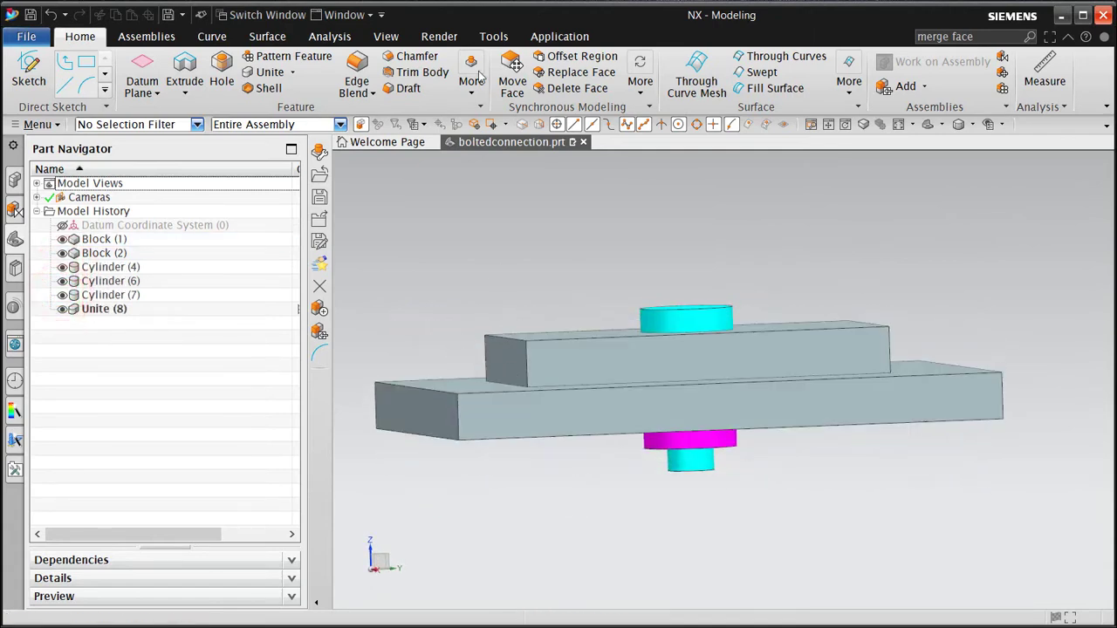
click(560, 36)
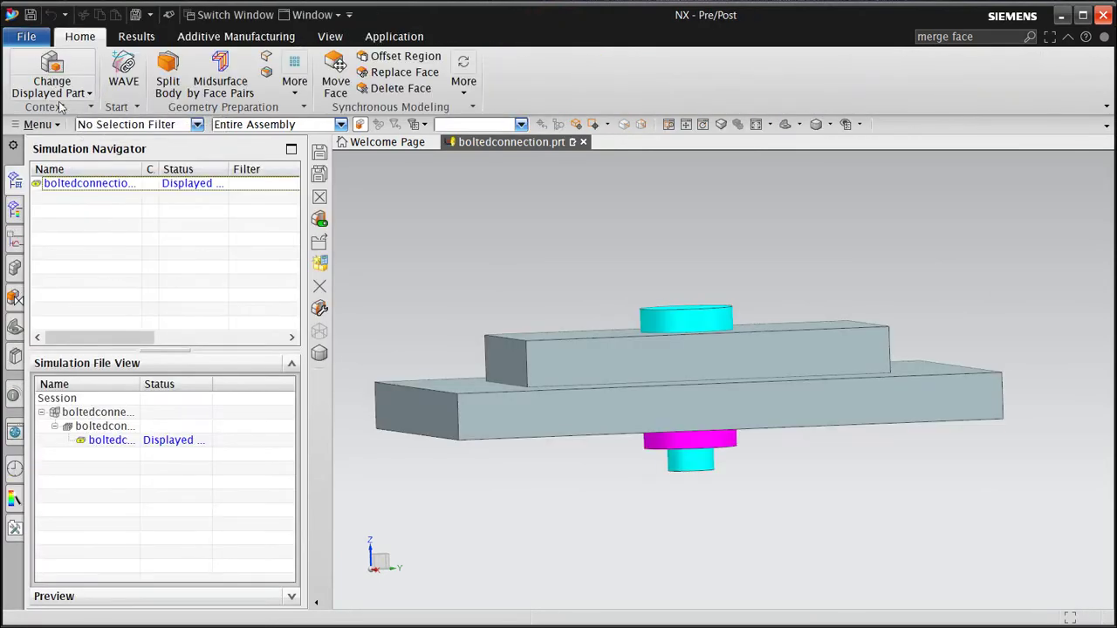
Create boltedconnection_fem2.fem and boltedconnection_sim2.sim with a SOL 101 Linear Statics Solution 1.
right_click(71, 192)
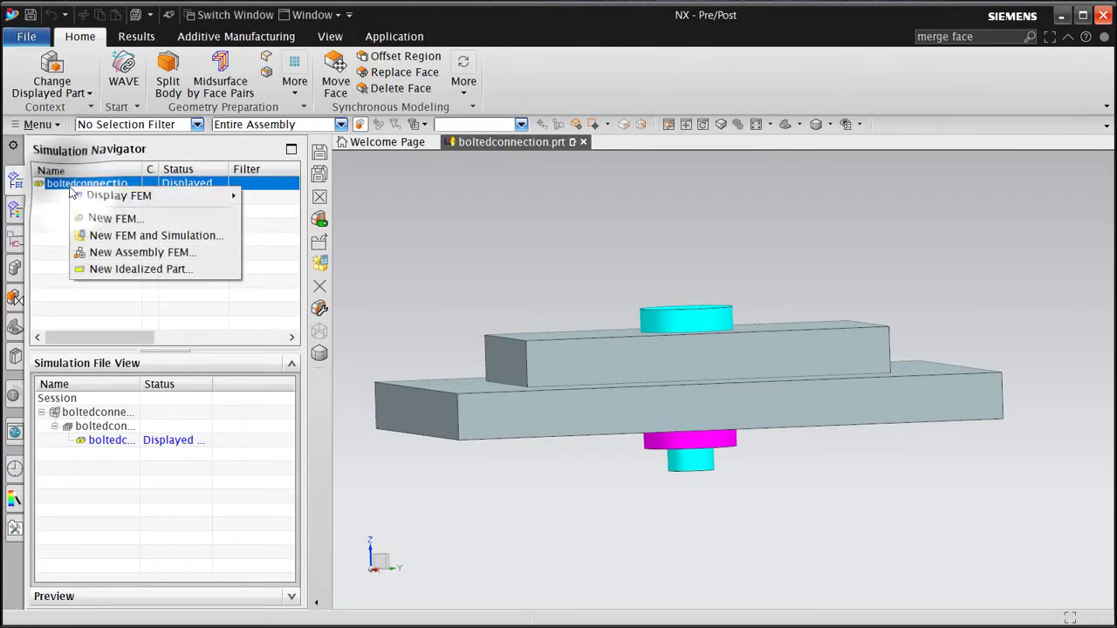
click(120, 231)
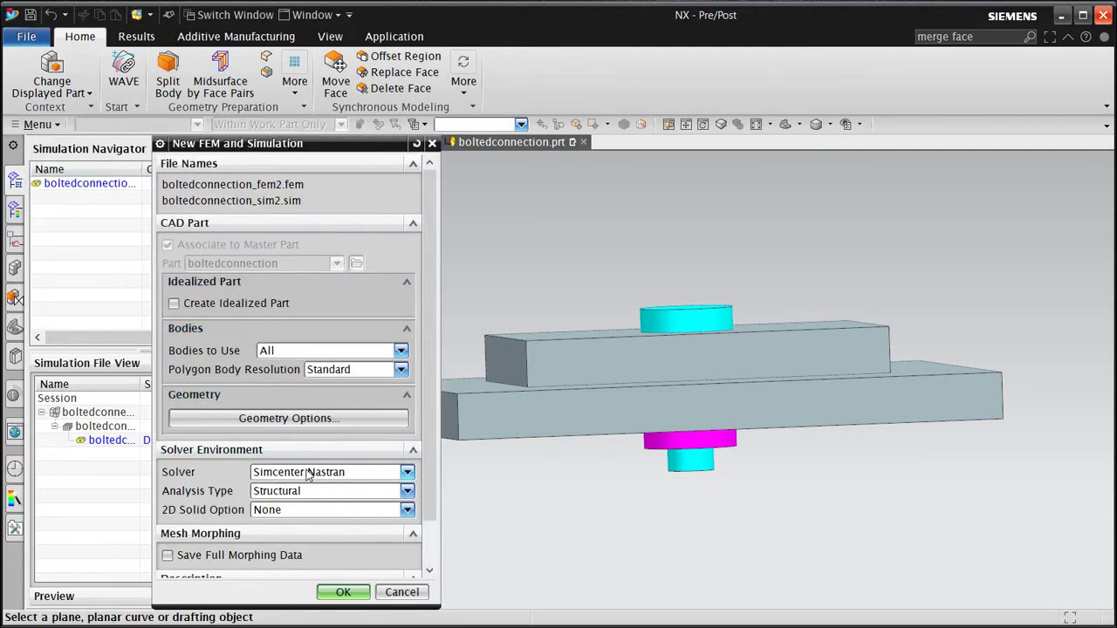
click(345, 593)
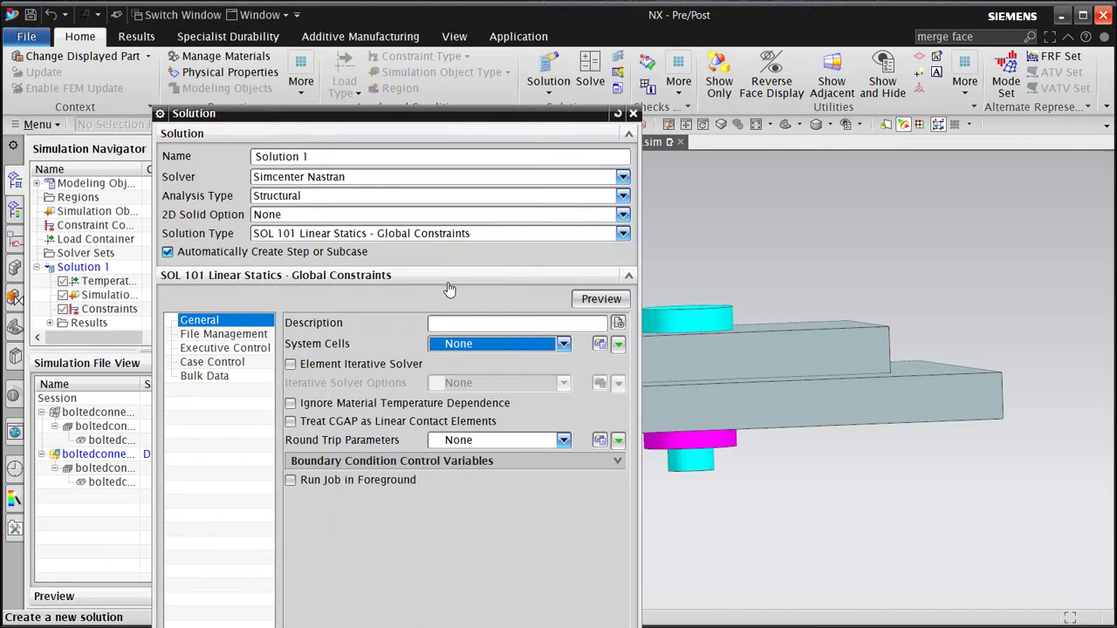
middle_click(441, 295)
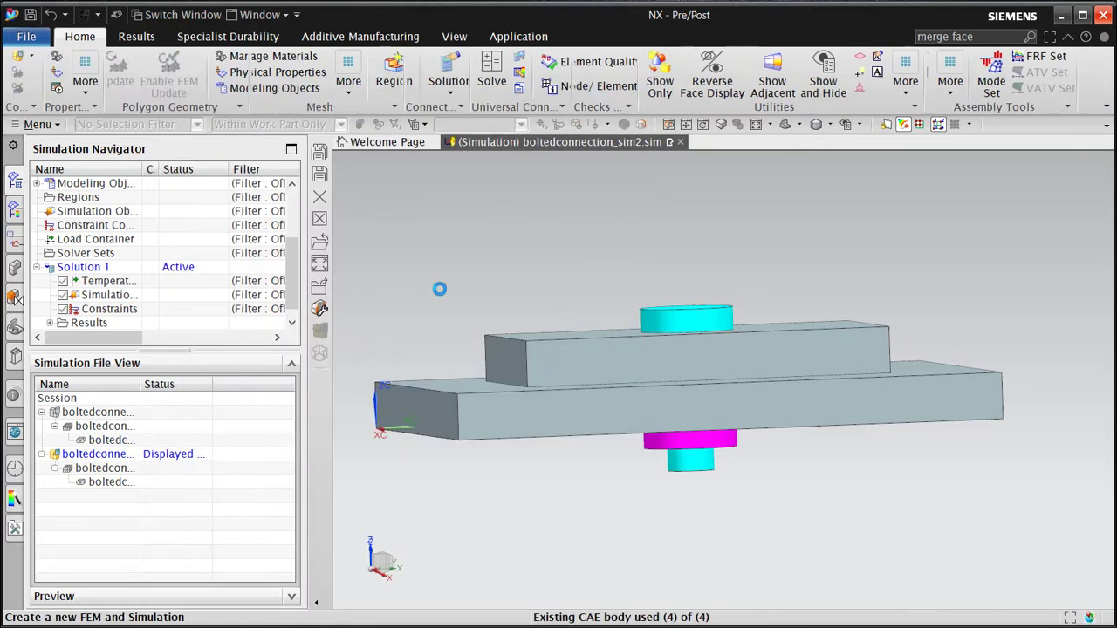
middle_drag(491, 282, 505, 290)
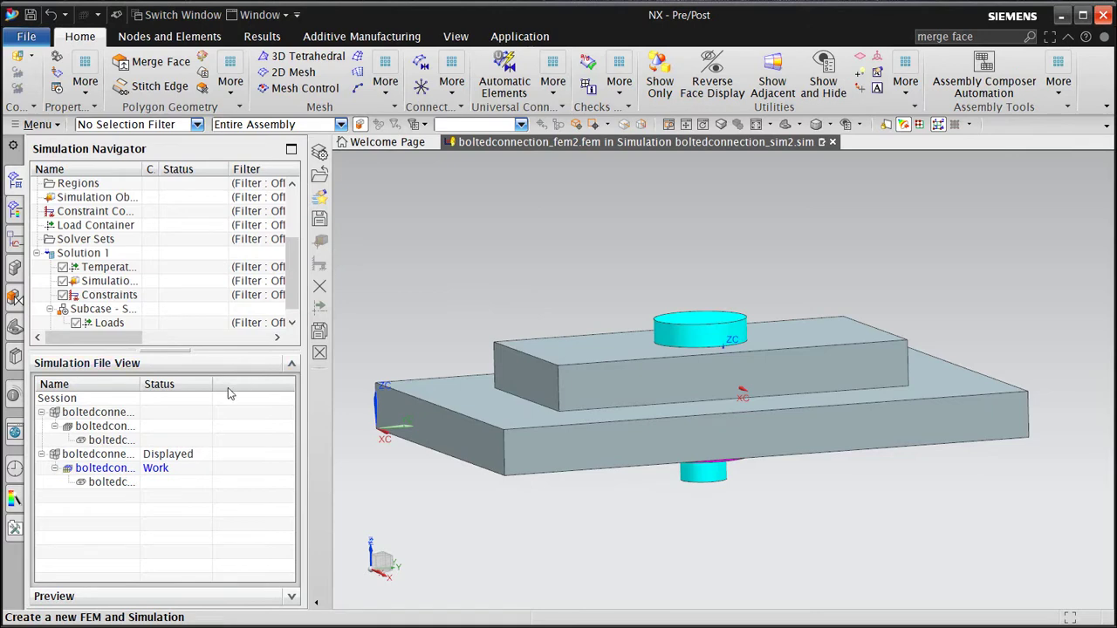
Mesh both plates with a 0.1 in CTETRA(10) 3D tetrahedral mesh.
double_click(108, 472)
click(296, 59)
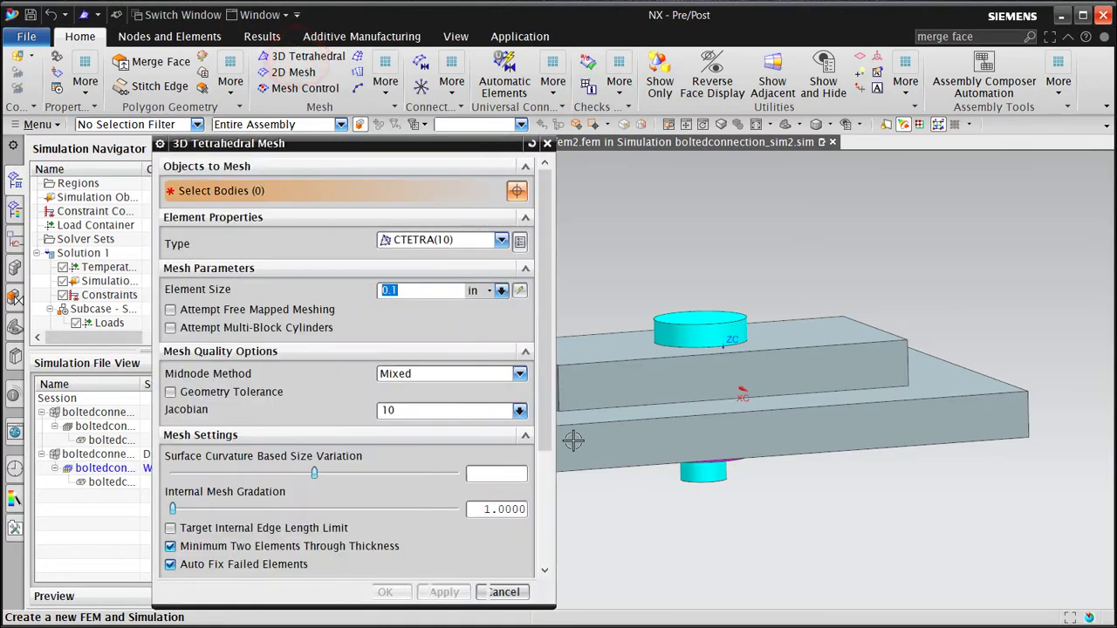
click(578, 436)
click(597, 381)
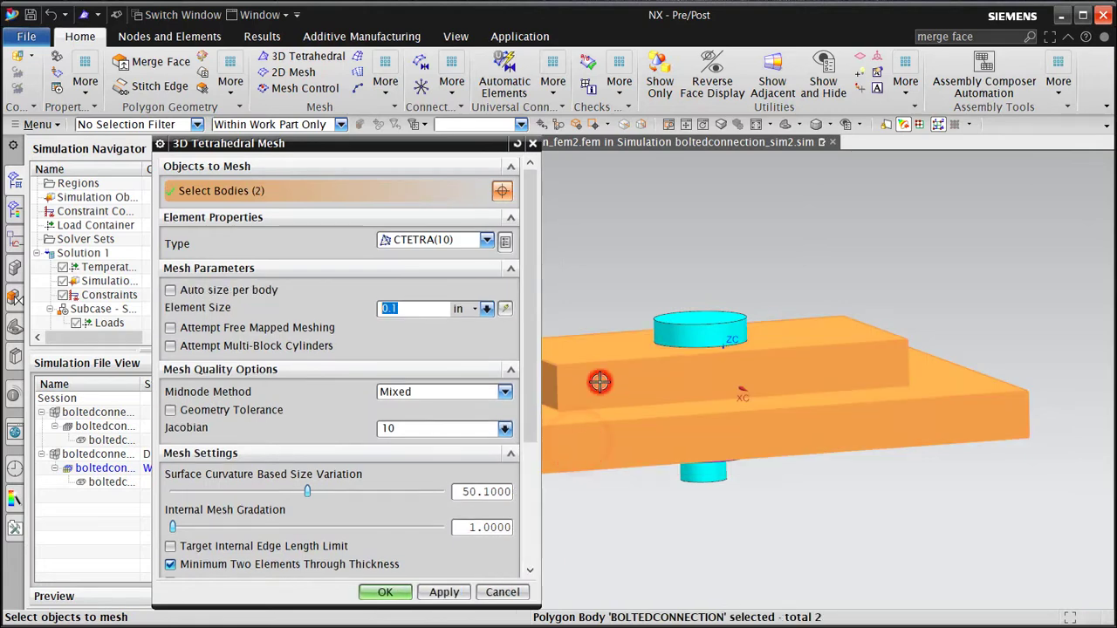
click(377, 593)
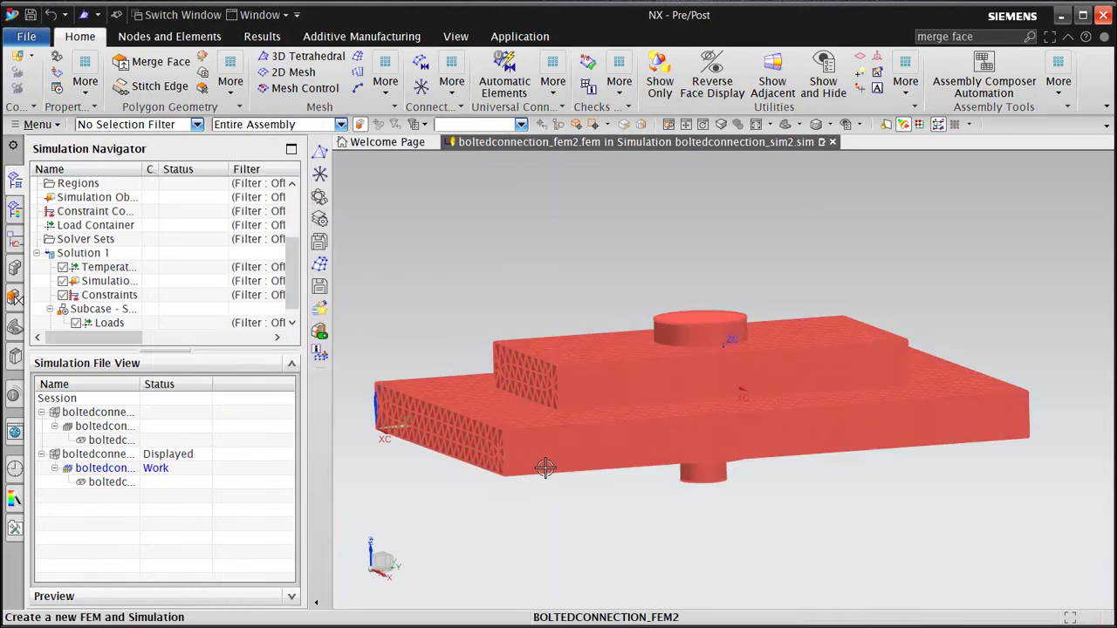
mouse_move(541, 463)
middle_down()
mouse_move(541, 436)
mouse_move(541, 465)
middle_up()
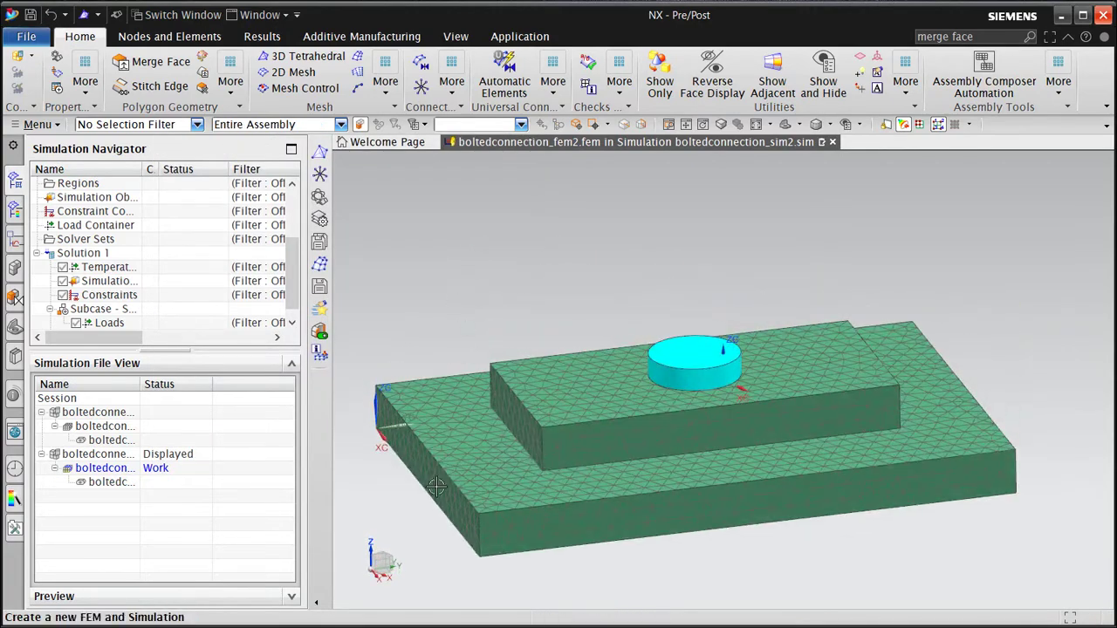
scroll(436, 486, up, 2)
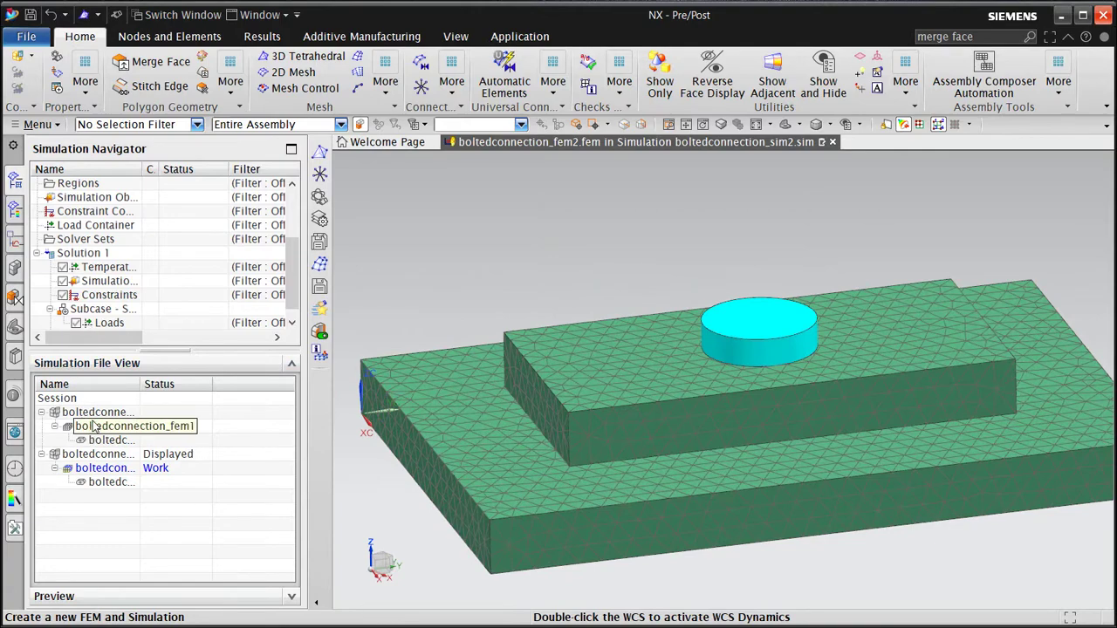
Make the FEM the displayed part and start a new selection recipe.
double_click(103, 469)
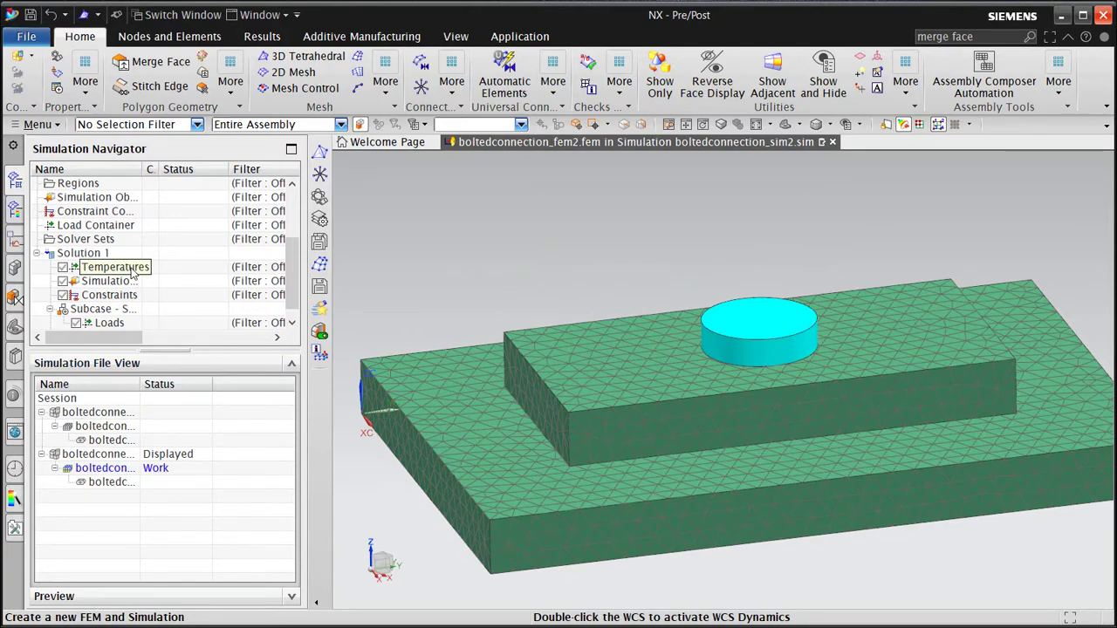
scroll(130, 272, up, 3)
right_click(104, 199)
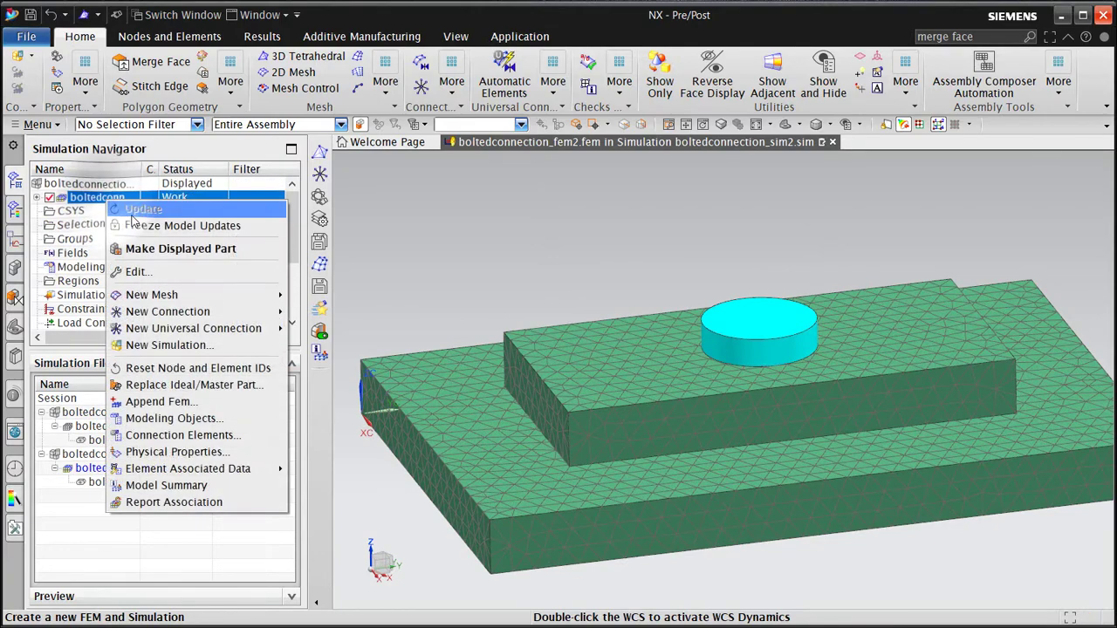
click(150, 243)
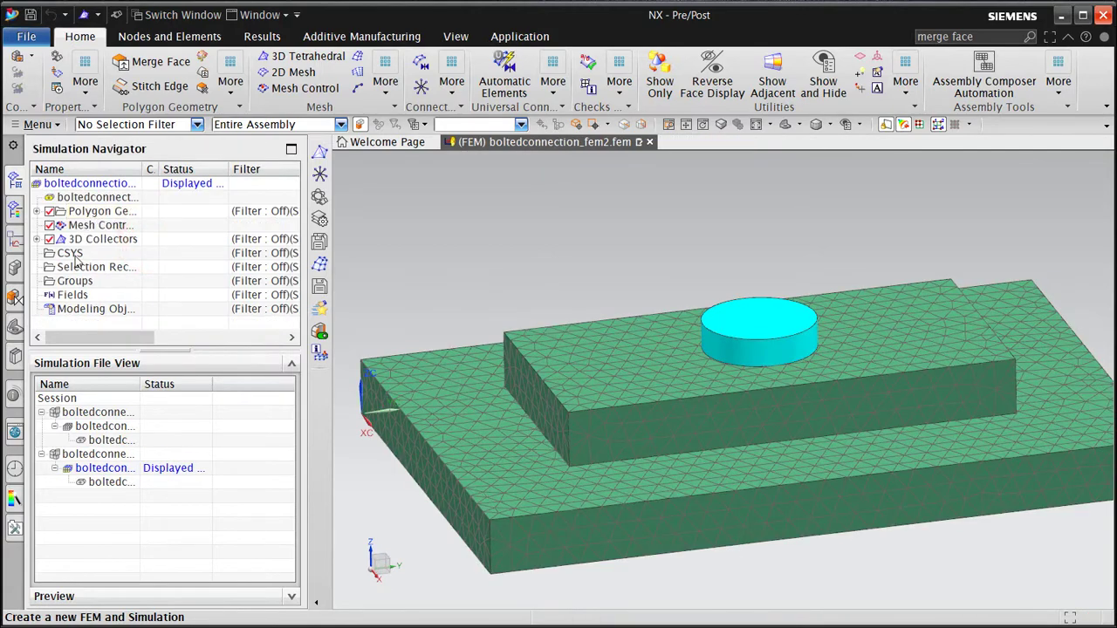
right_click(84, 268)
click(103, 276)
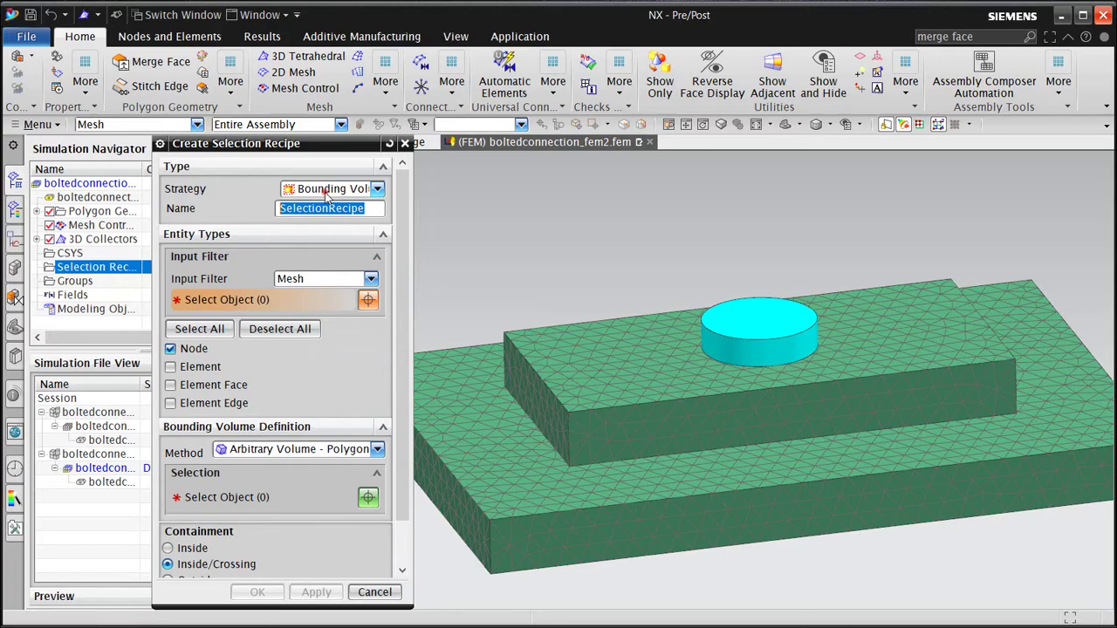
Set up a Bounding Volume recipe with the mesh as input and the bolt cylinder as volume, in wireframe view.
click(327, 190)
click(329, 203)
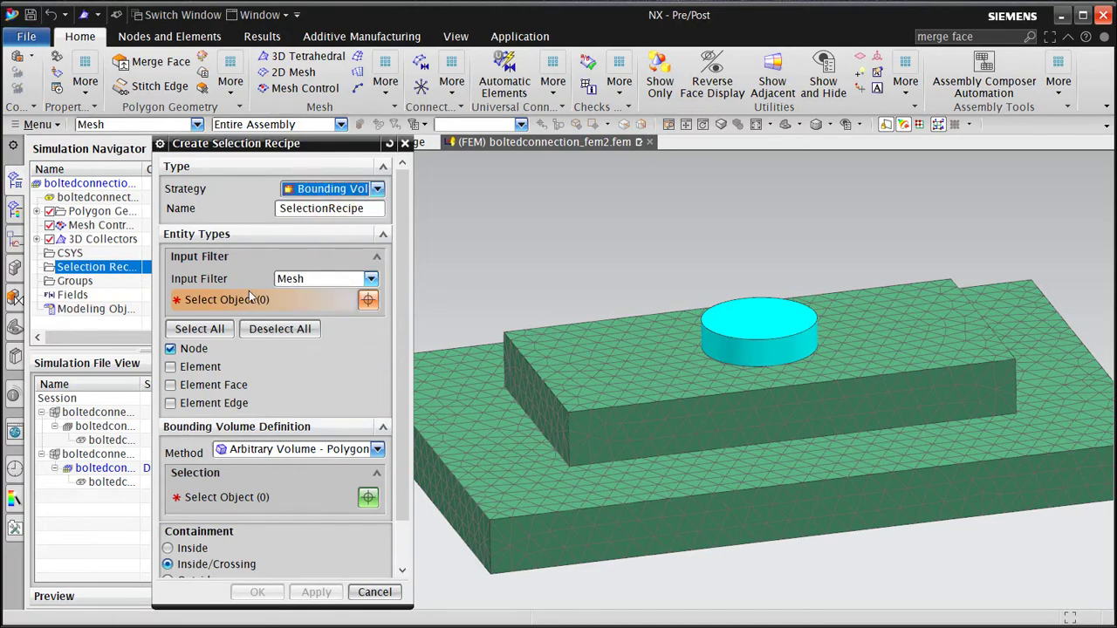
click(580, 348)
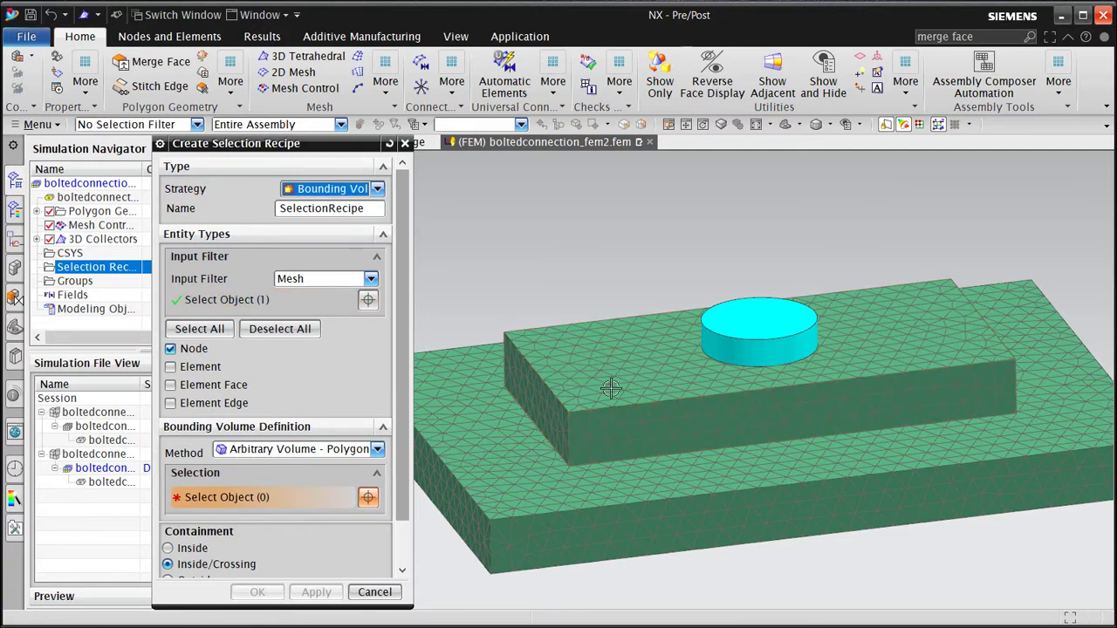
click(731, 343)
mouse_move(690, 383)
middle_down()
mouse_move(681, 344)
mouse_move(684, 373)
middle_up()
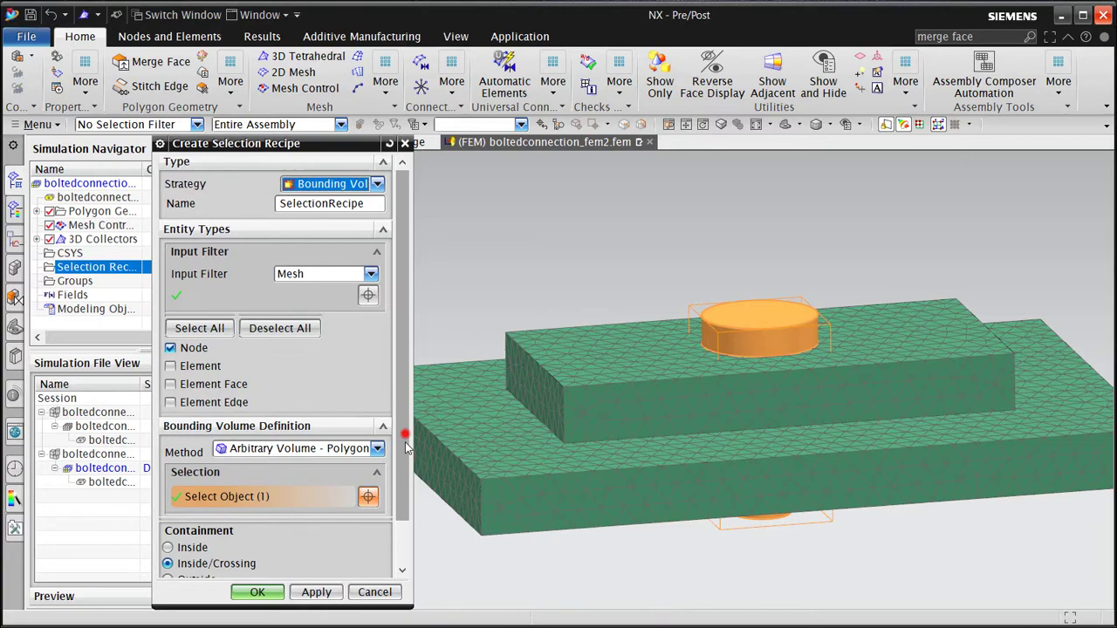
scroll(397, 433, down, 2)
right_click(574, 250)
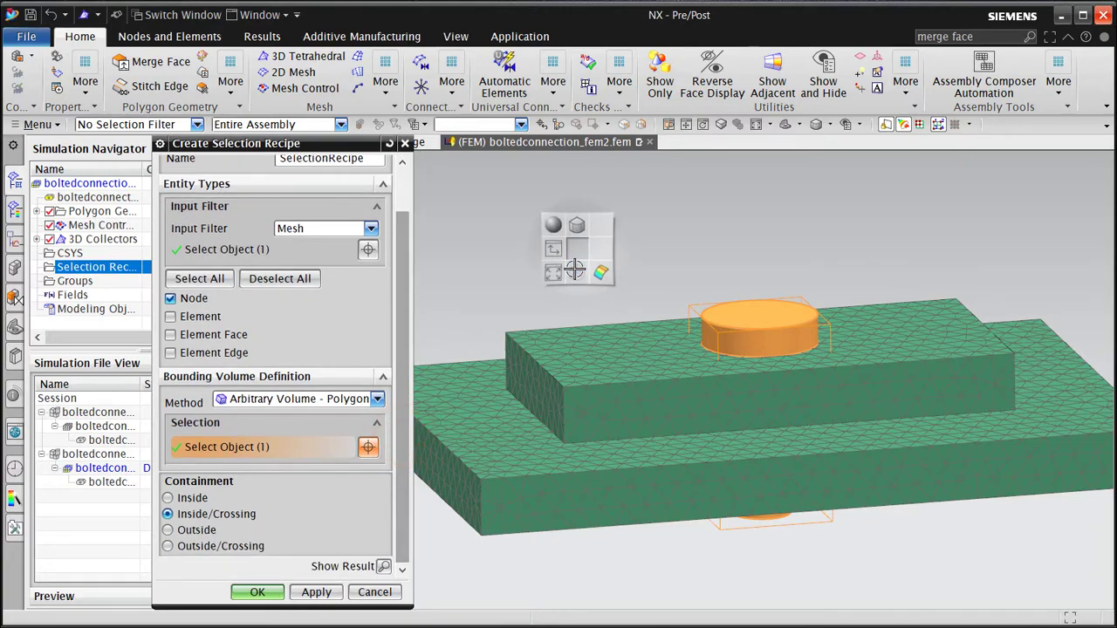
click(575, 273)
middle_drag(574, 300, 564, 288)
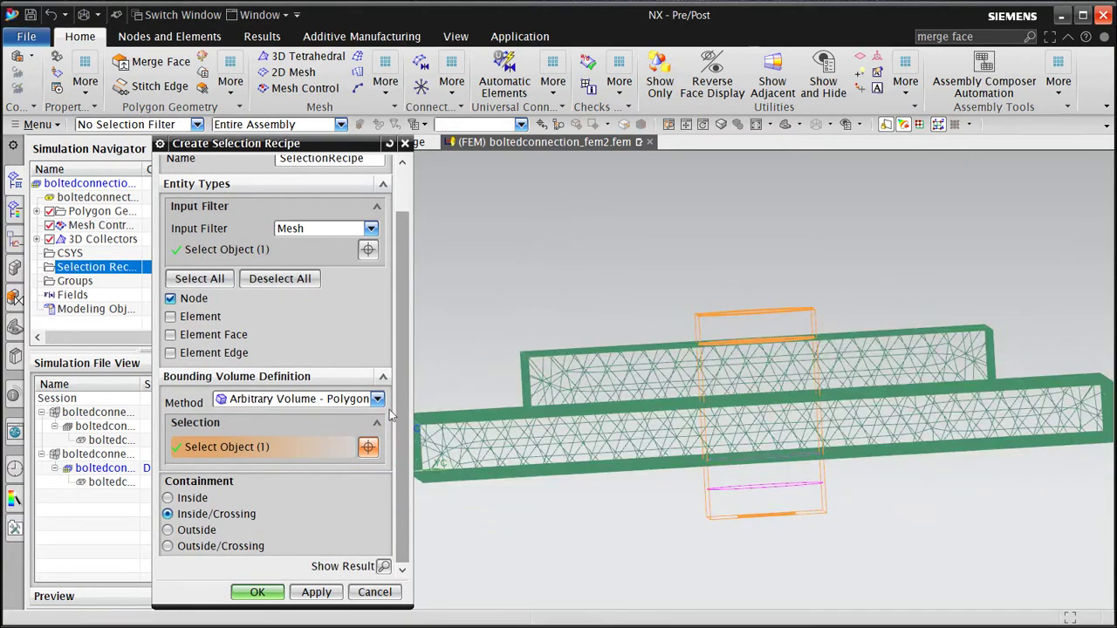
Preview the nodes inside the bolt volume, clear the preview, and save the recipe.
click(384, 567)
scroll(723, 366, up, 4)
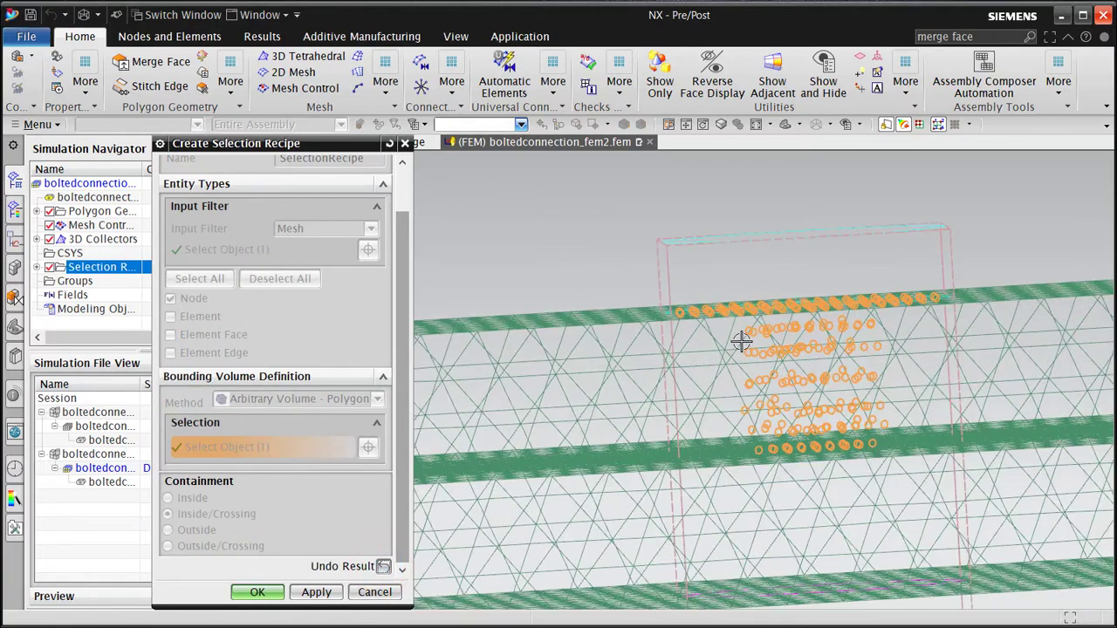
middle_drag(740, 341, 768, 267)
click(385, 567)
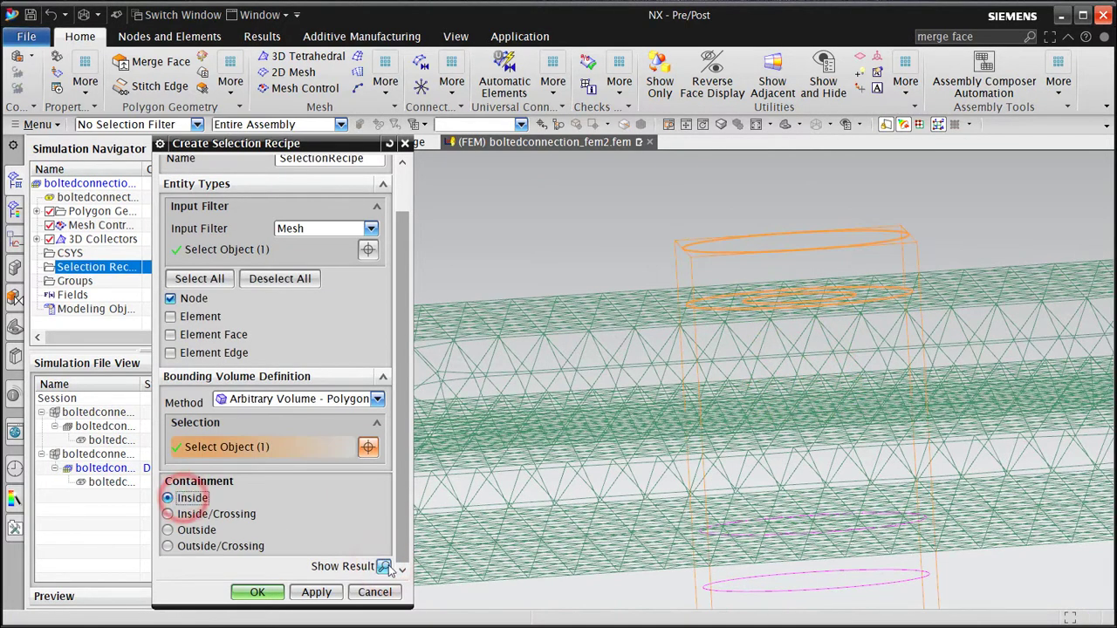
click(384, 567)
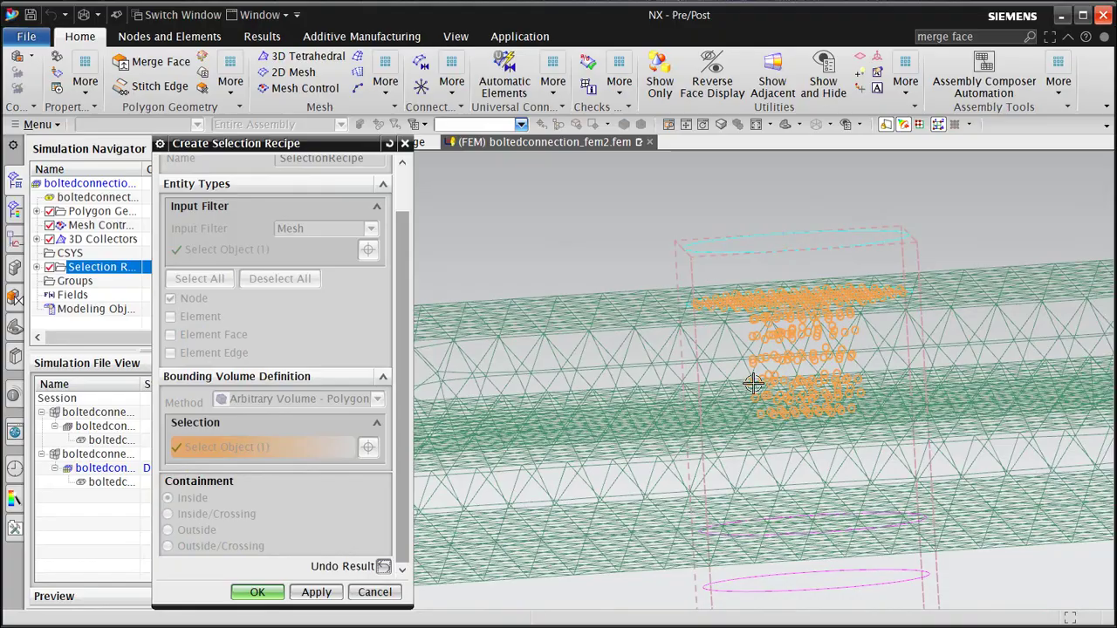
mouse_move(753, 384)
middle_down()
mouse_move(759, 393)
mouse_move(758, 384)
middle_up()
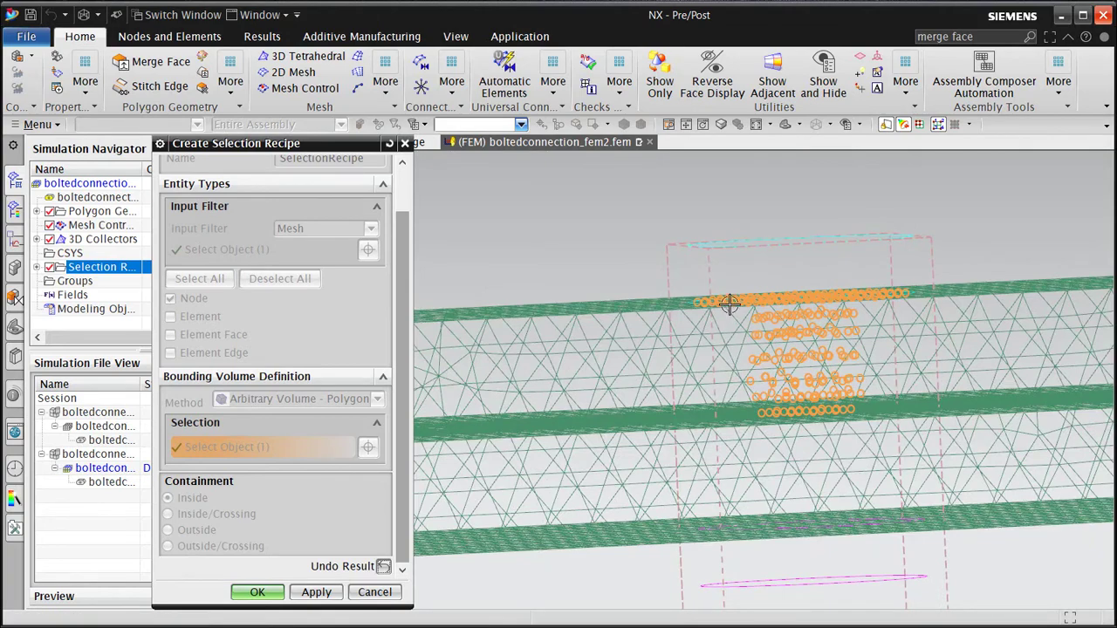
middle_drag(730, 303, 582, 381)
click(381, 567)
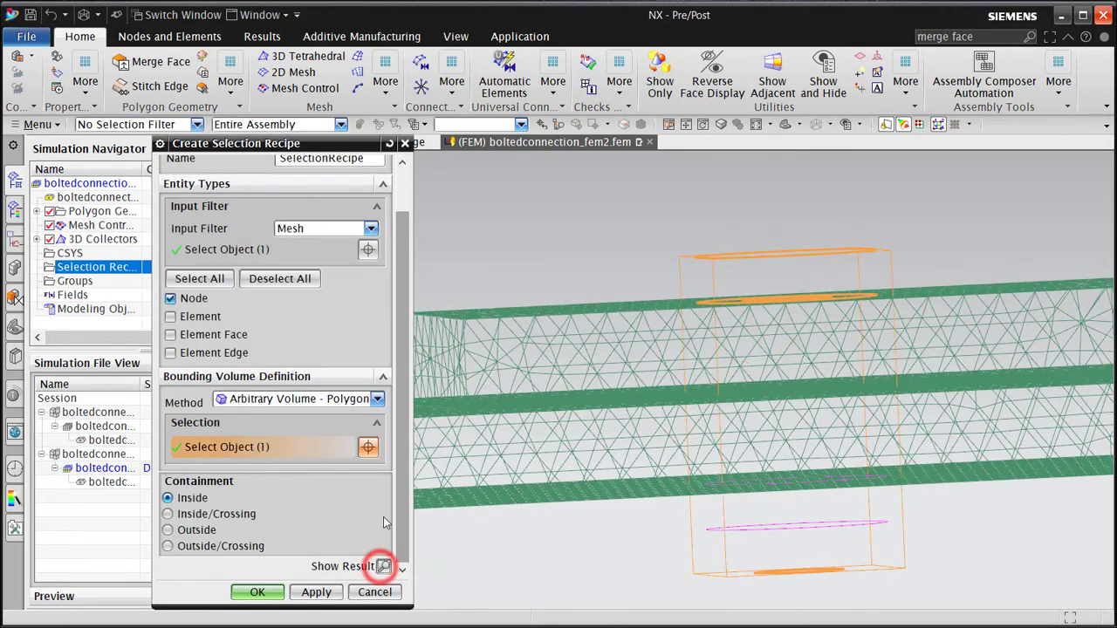
click(255, 593)
middle_drag(648, 370, 603, 418)
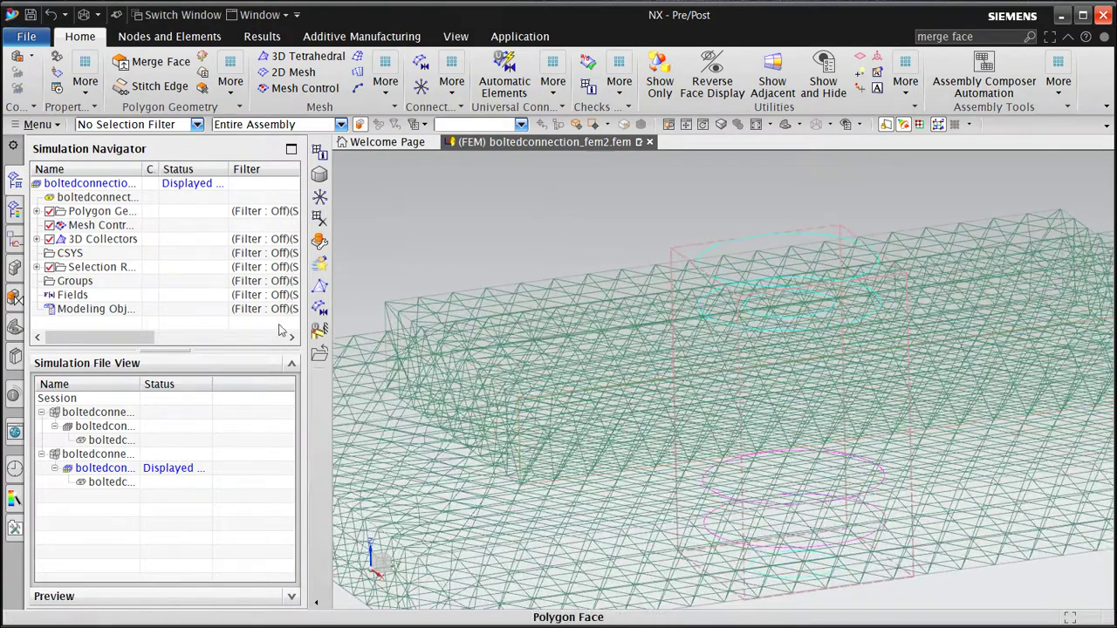
Start a second selection recipe using the plate mesh and the whole bolt bounding box.
click(36, 267)
right_click(86, 267)
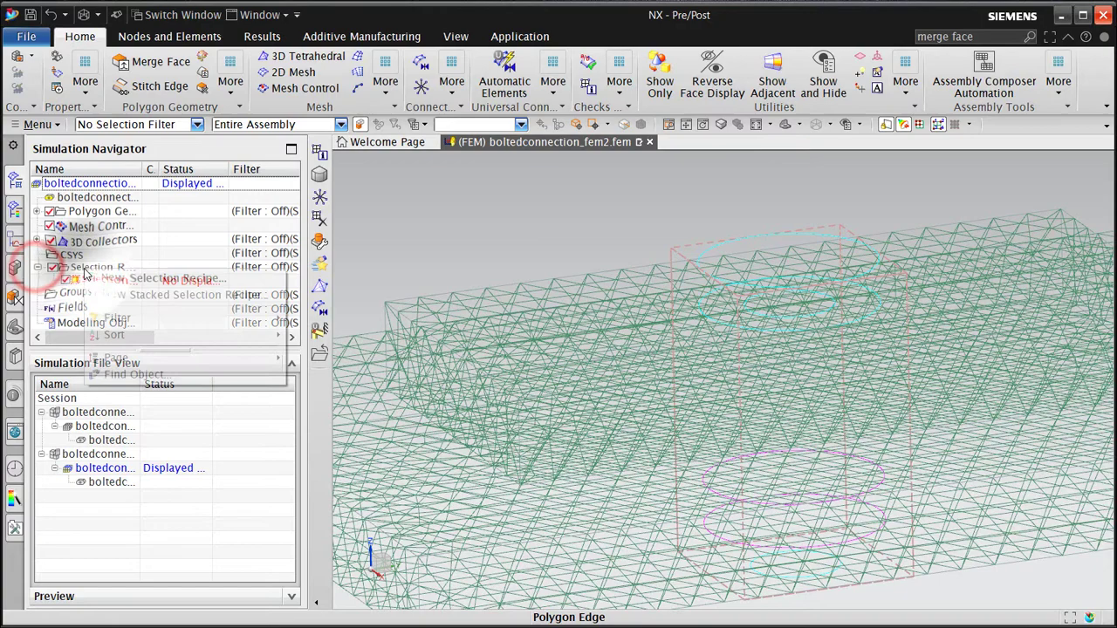
click(164, 278)
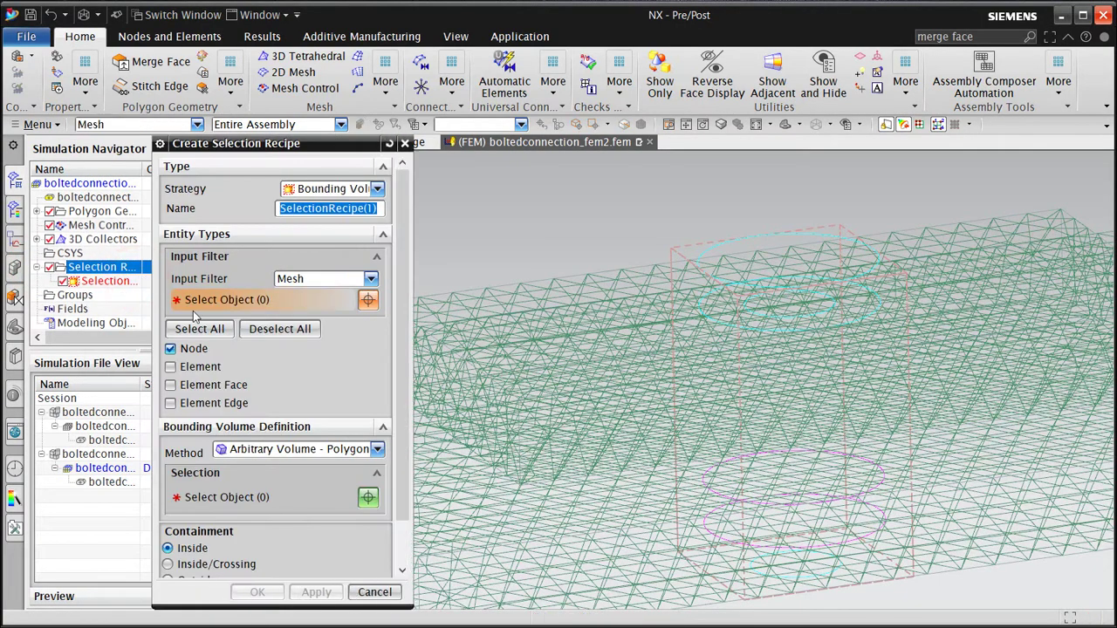
middle_drag(693, 451, 676, 417)
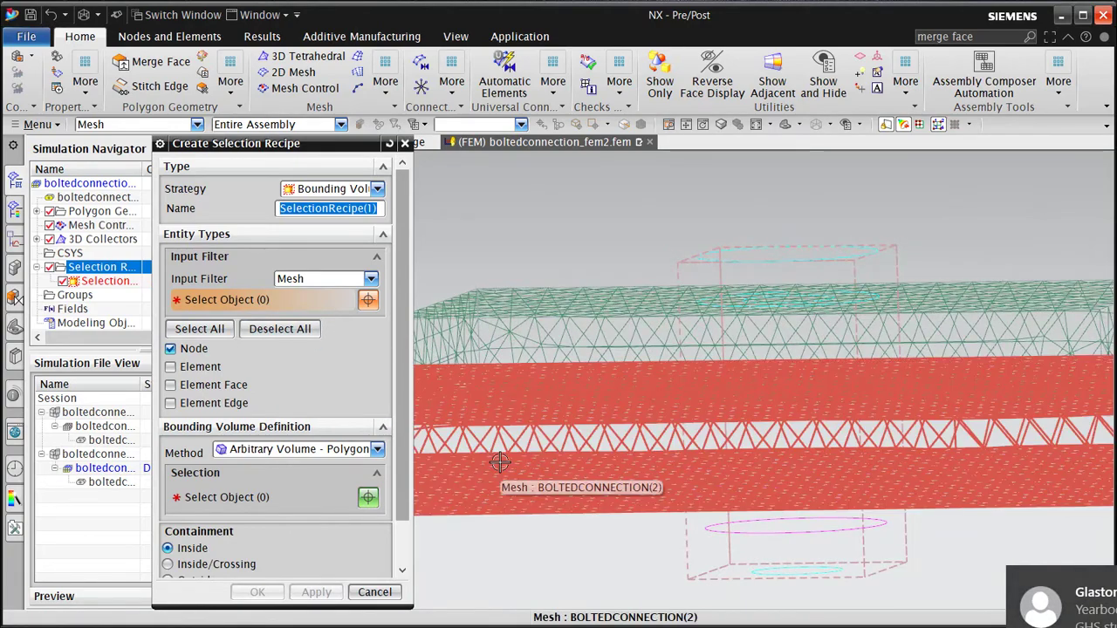
click(500, 462)
middle_drag(681, 439, 674, 442)
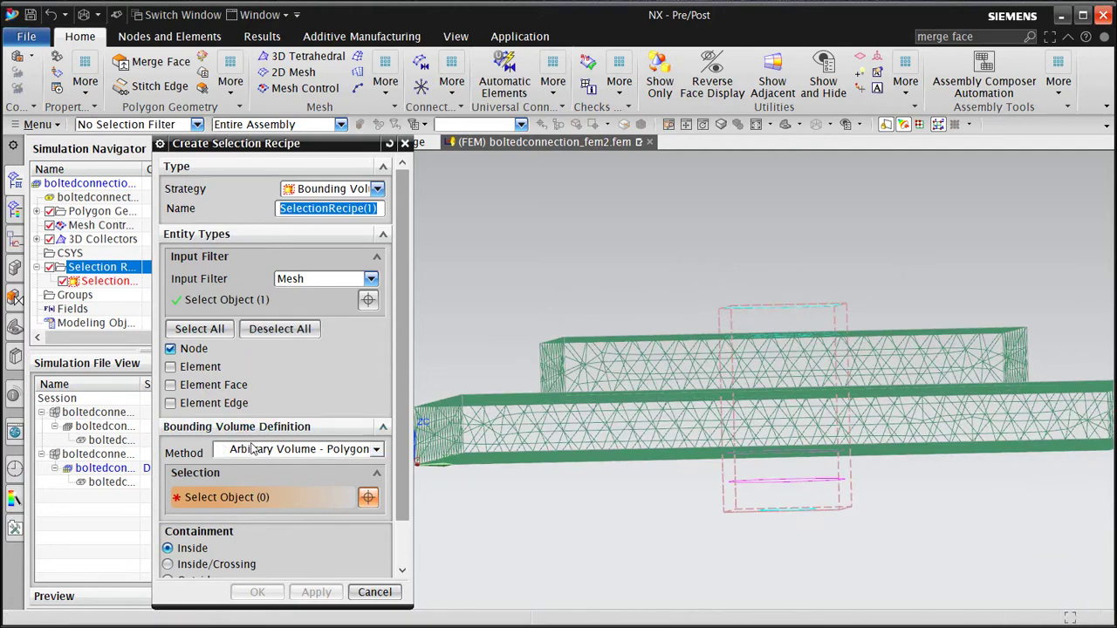
click(785, 481)
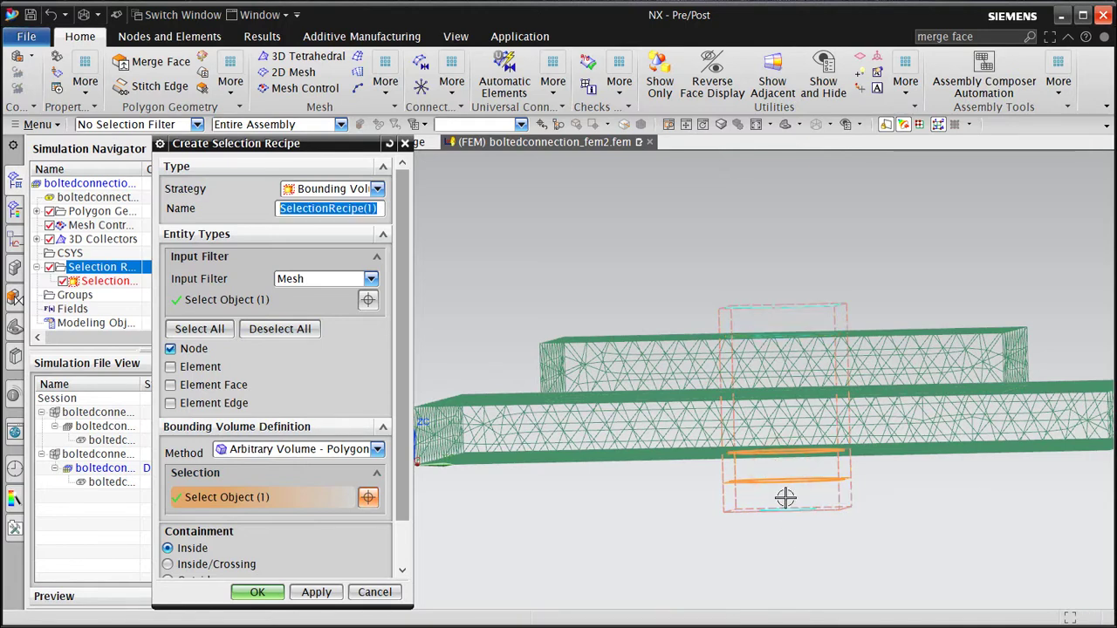
click(786, 497)
click(785, 499)
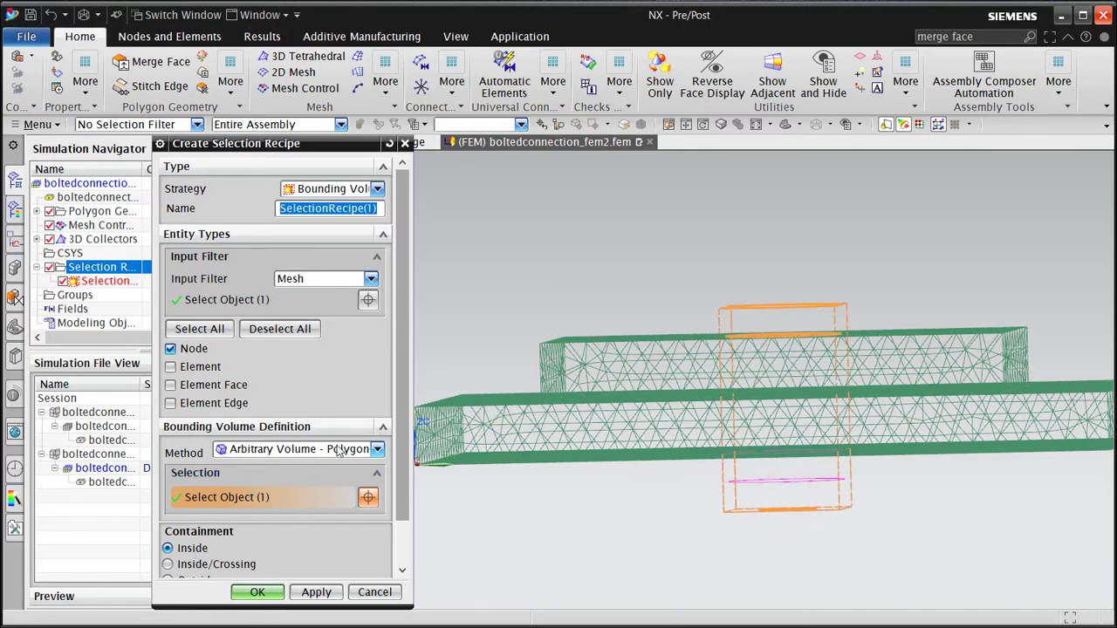
Preview the nodes inside the bolt volume and save SelectionRecipe(1).
drag(398, 426, 388, 551)
click(384, 566)
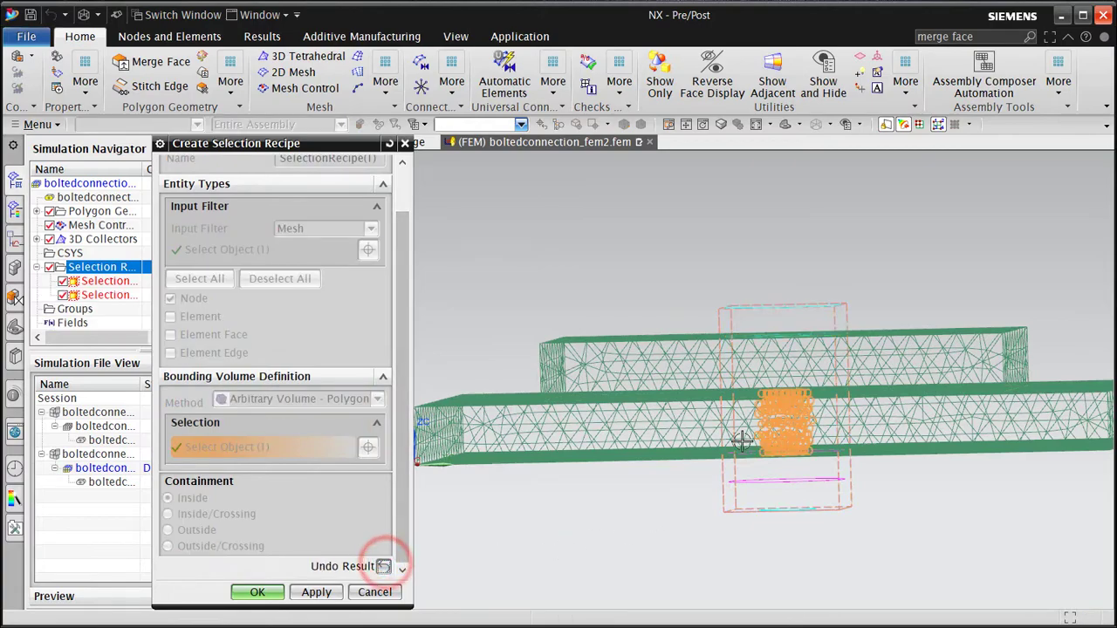
scroll(748, 424, up, 3)
middle_drag(750, 424, 750, 434)
scroll(752, 430, down, 4)
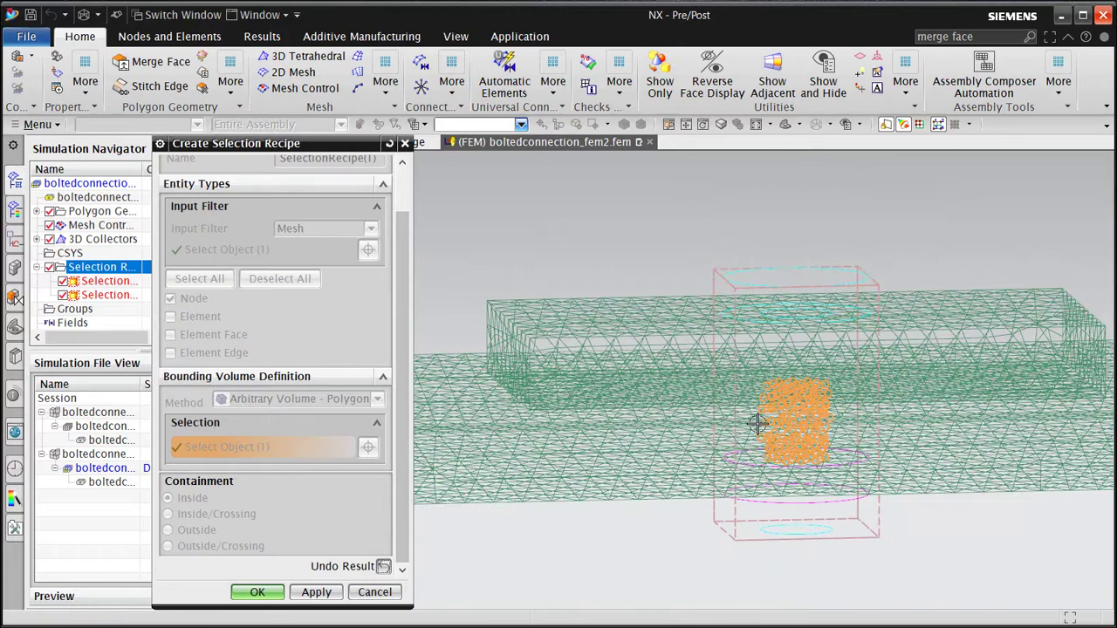
click(260, 594)
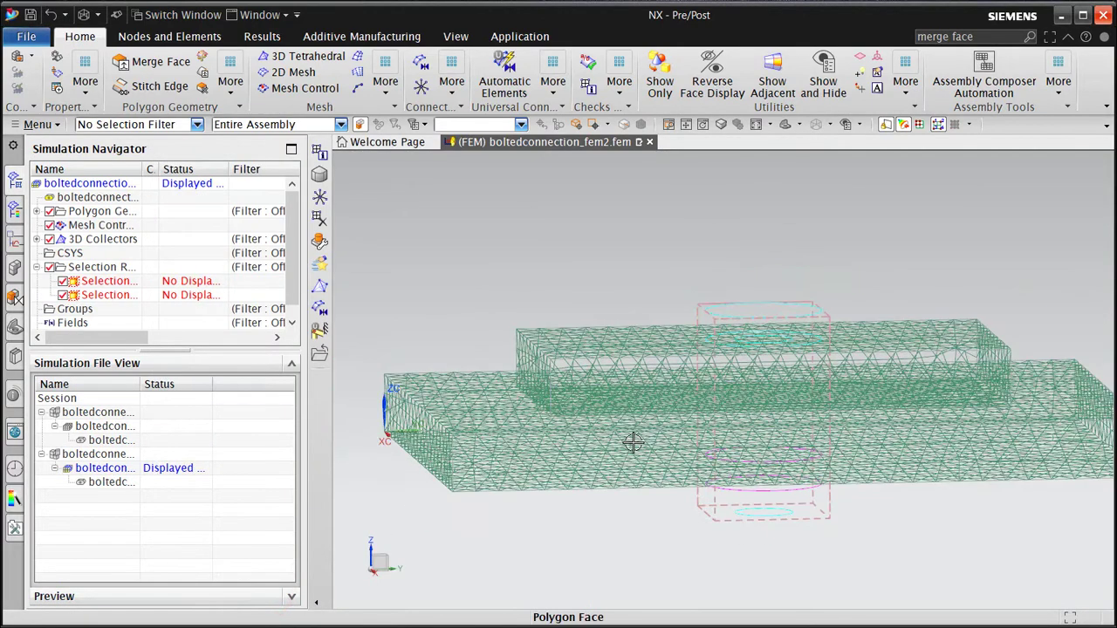
Define a rigid connection: Target 1 spider at legs' CG, Target 2 None, legs from the first recipe.
middle_drag(614, 429, 606, 420)
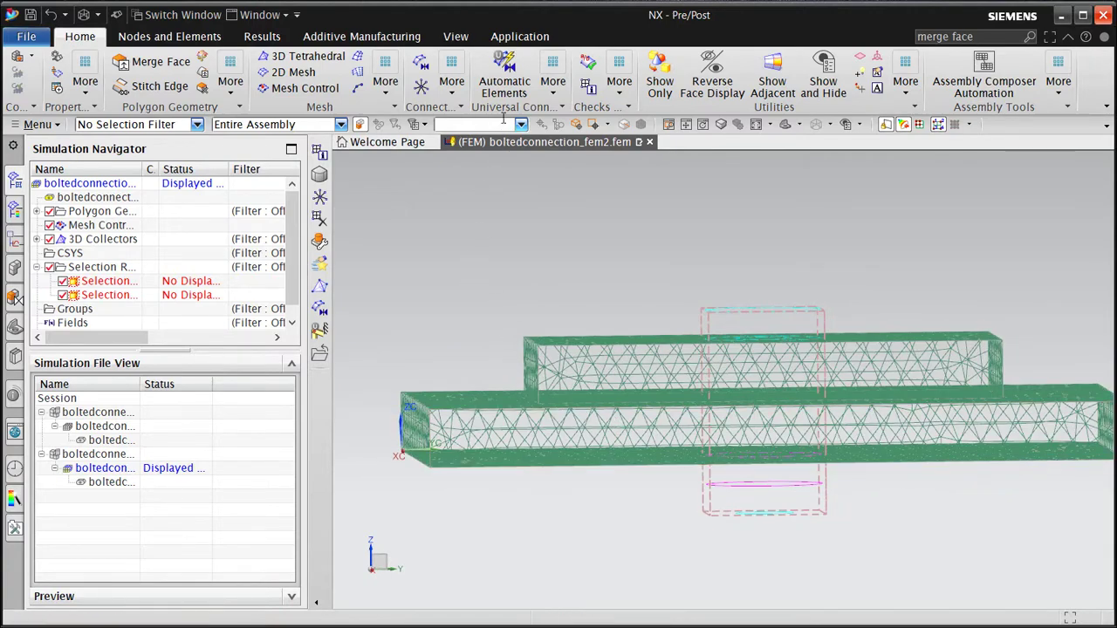
click(549, 87)
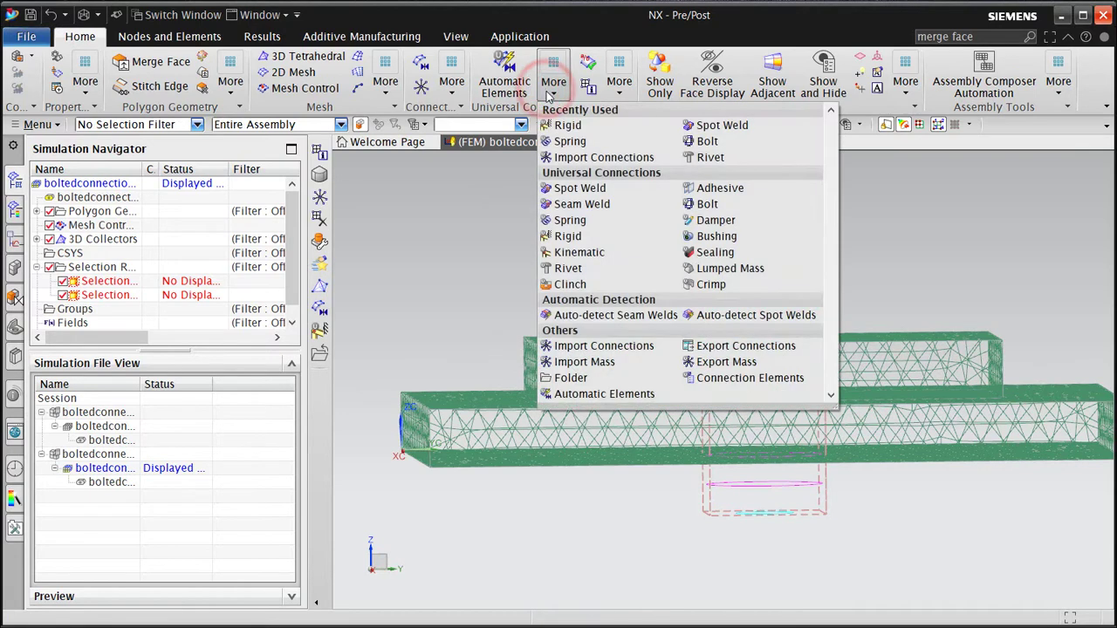
click(567, 125)
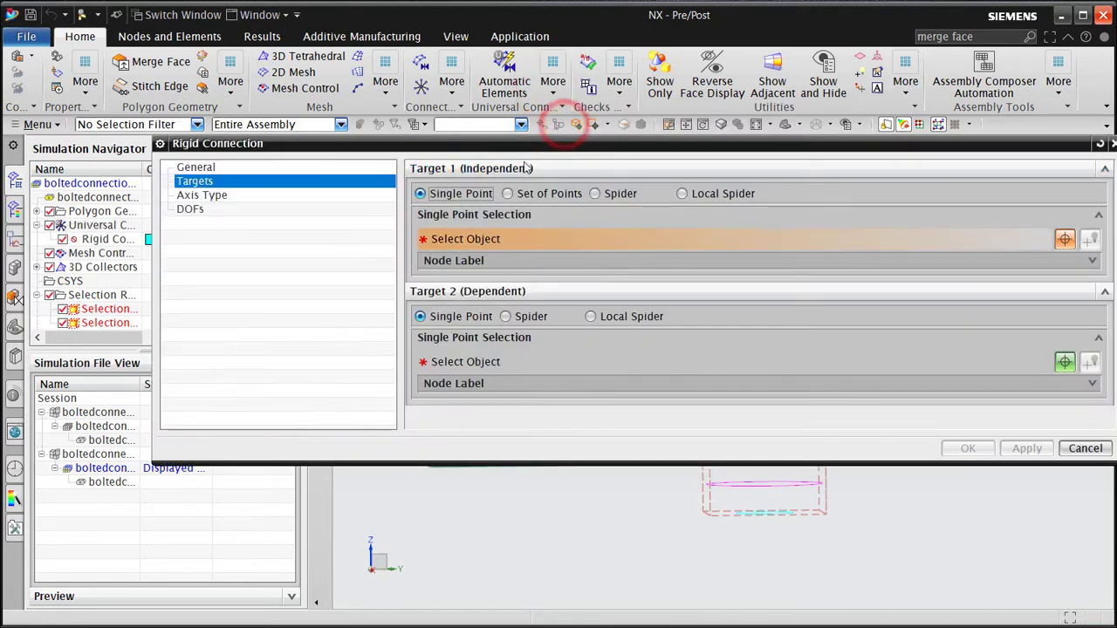
click(596, 194)
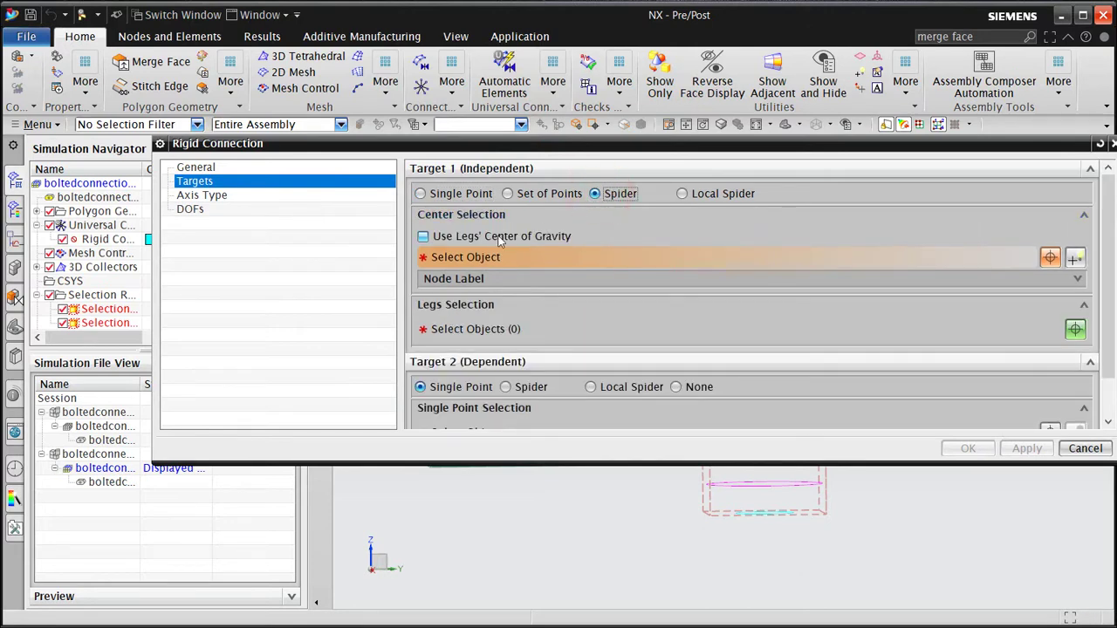
click(460, 237)
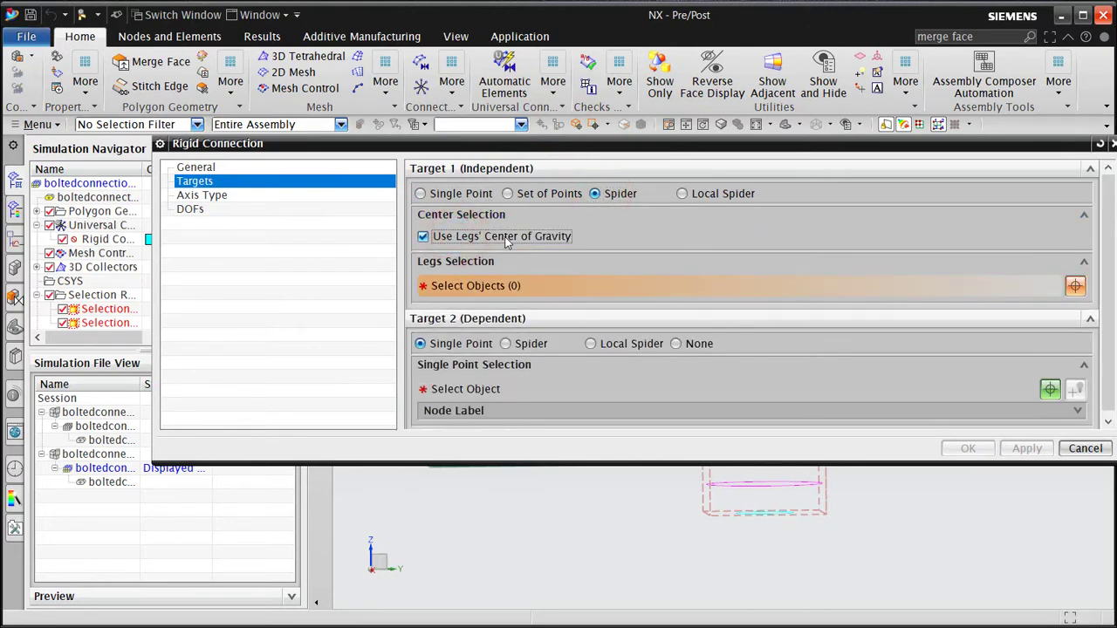
click(676, 344)
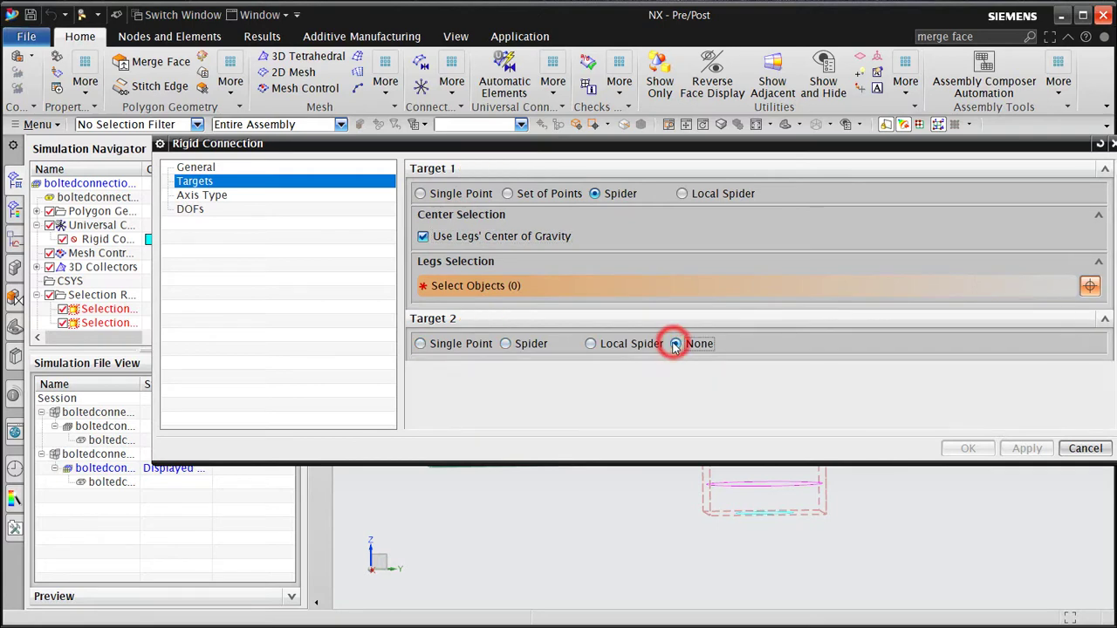
click(509, 288)
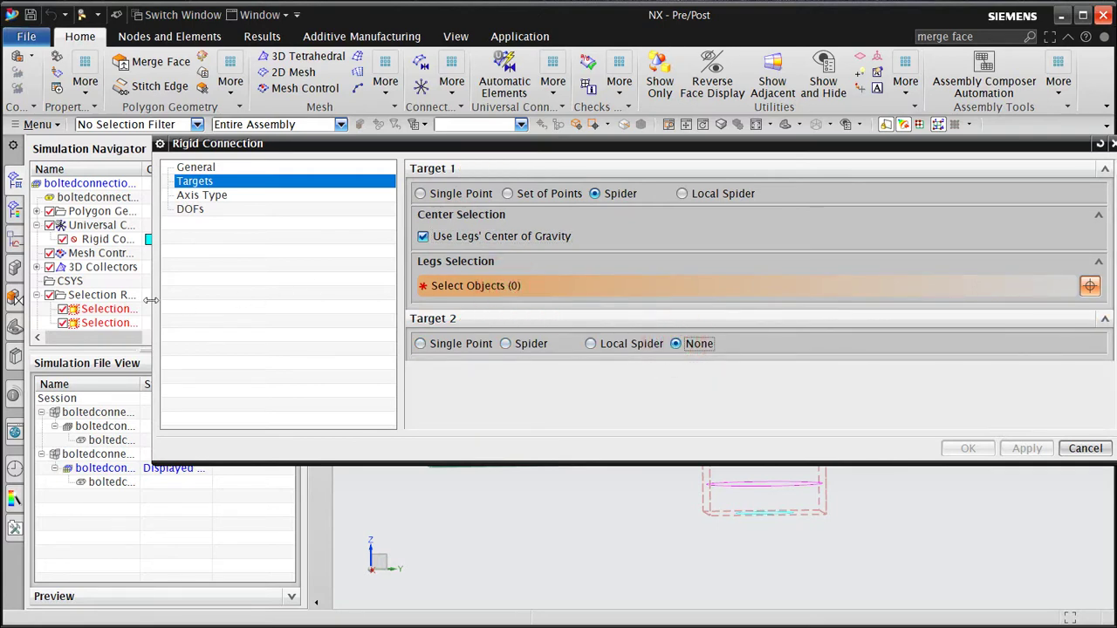
click(105, 307)
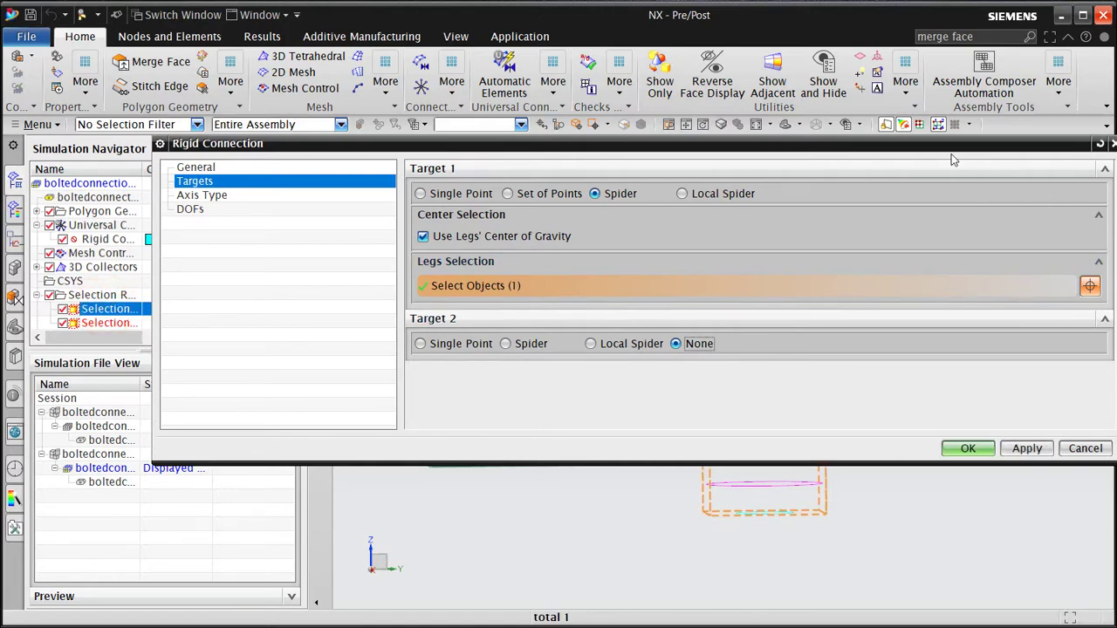
Review the axis type and six fixed DOFs, then create the rigid spider connection.
drag(962, 151, 833, 164)
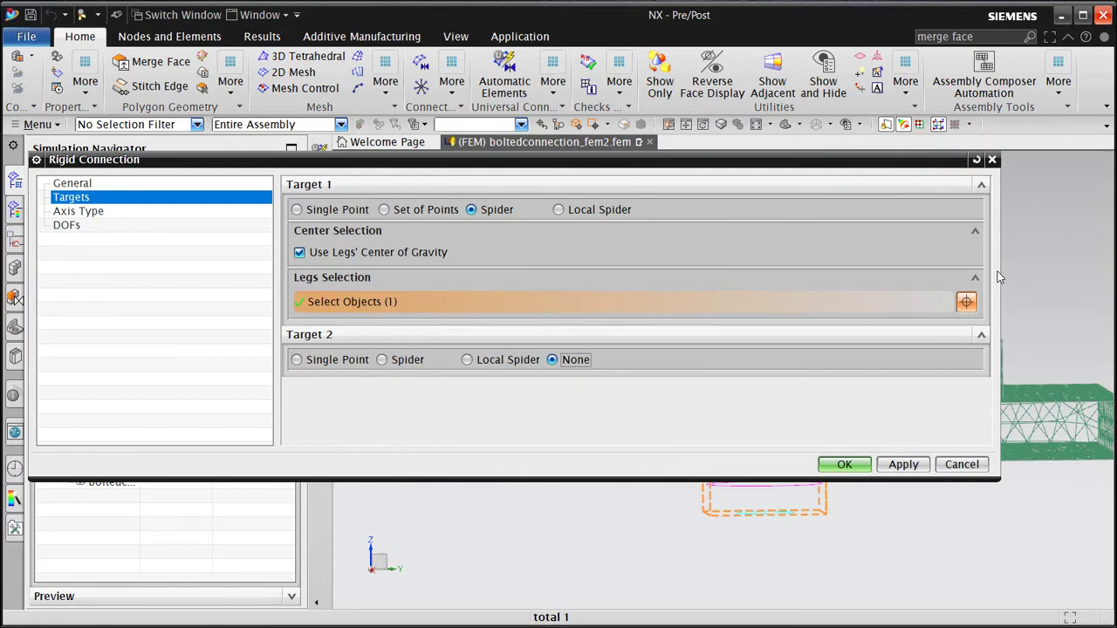
drag(999, 272, 672, 288)
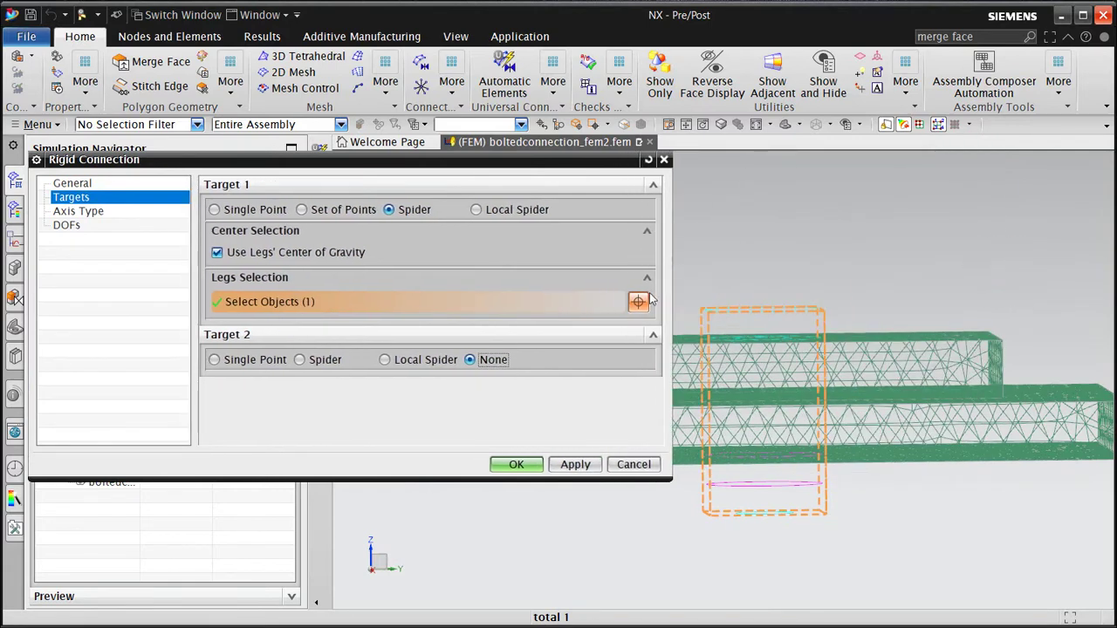
click(103, 212)
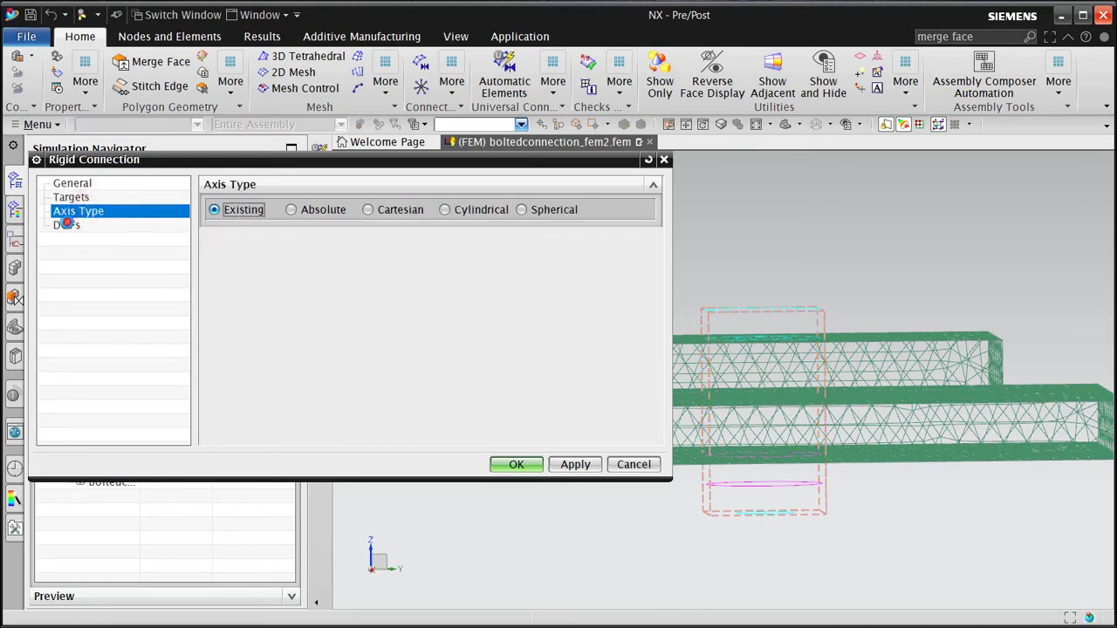
click(66, 224)
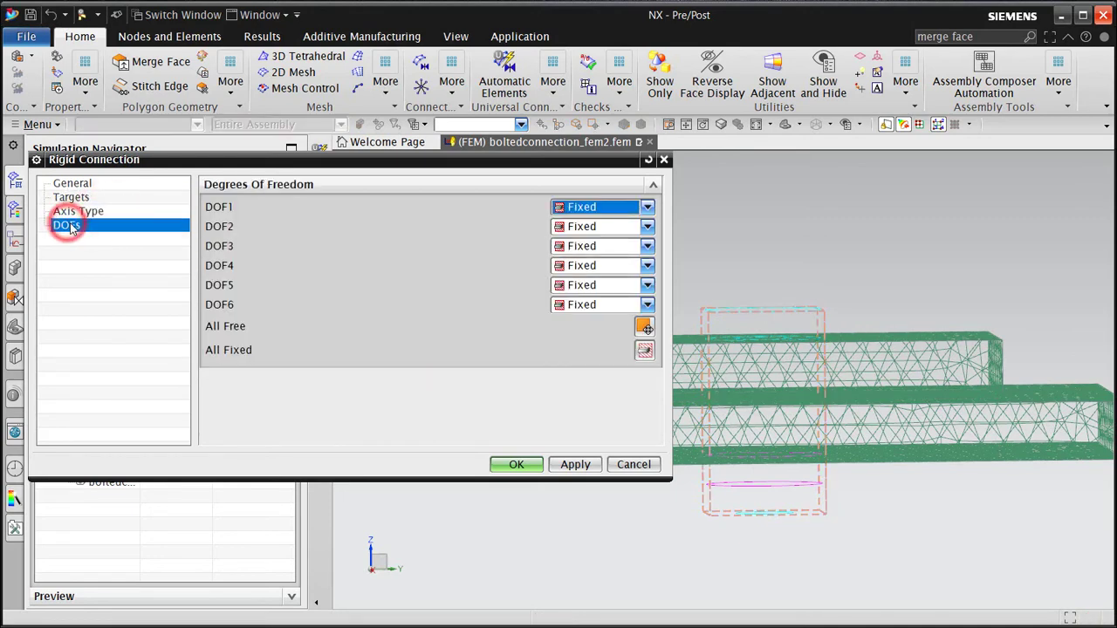
click(514, 465)
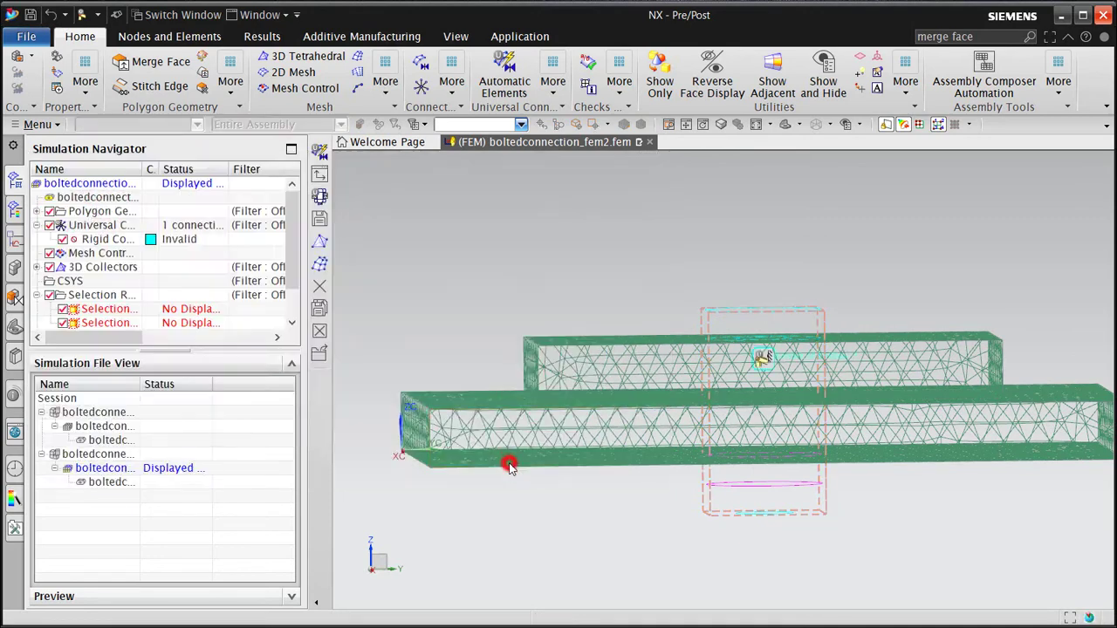
Generate RBE2+RBE2 spider elements via Automatic Elements and inspect the spider at the upper plate.
click(515, 77)
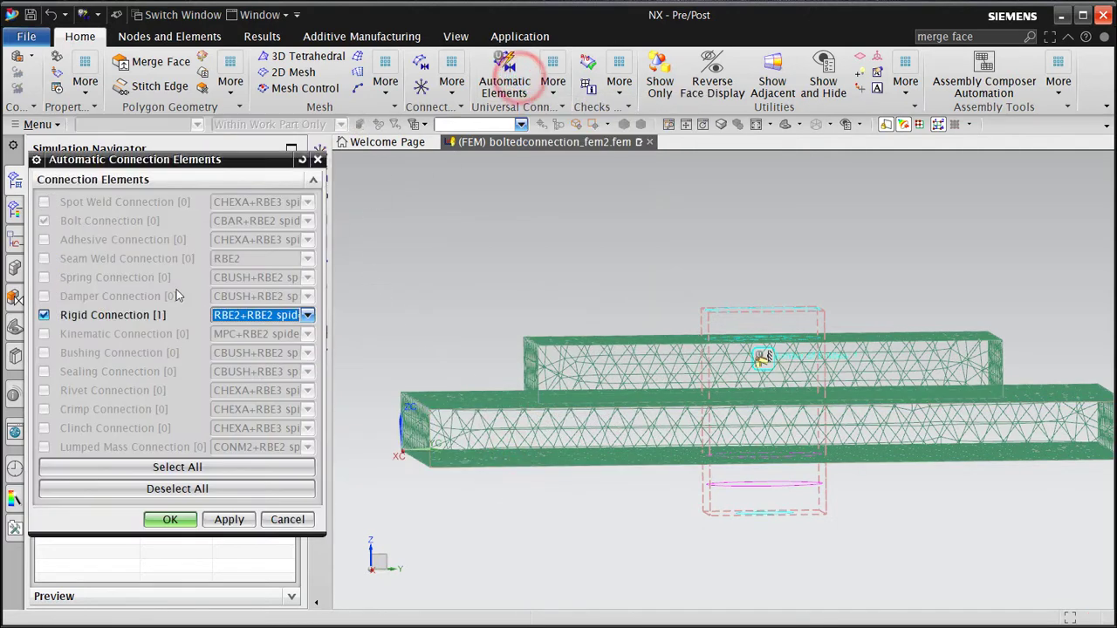
click(245, 315)
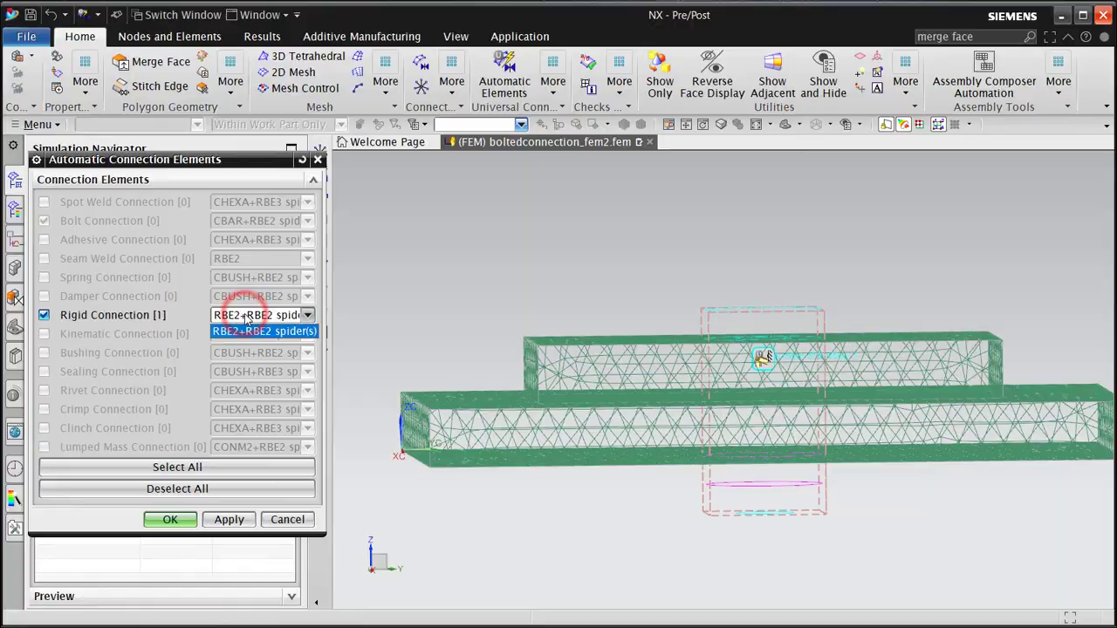
click(248, 314)
click(172, 519)
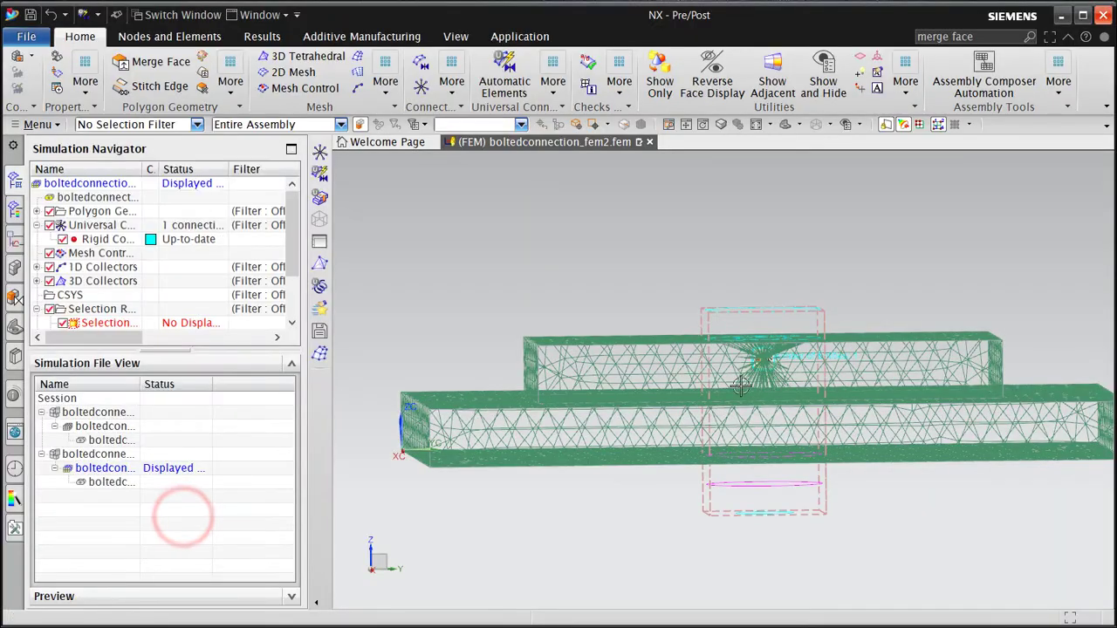
scroll(766, 366, up, 3)
mouse_move(763, 390)
middle_down()
mouse_move(767, 456)
mouse_move(765, 387)
middle_up()
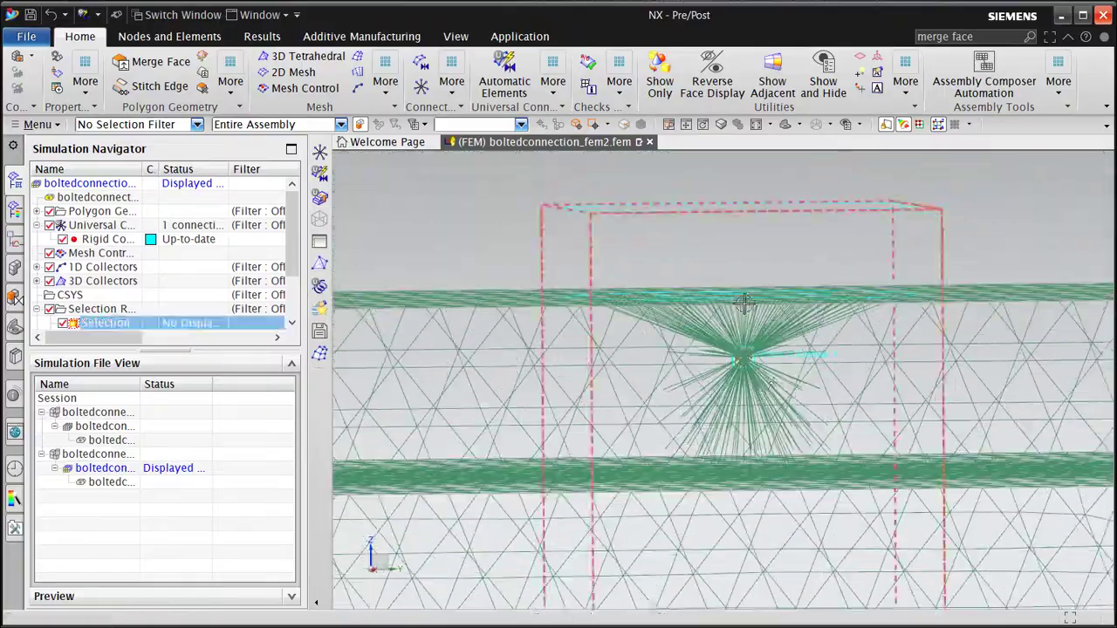
scroll(742, 288, down, 3)
click(724, 276)
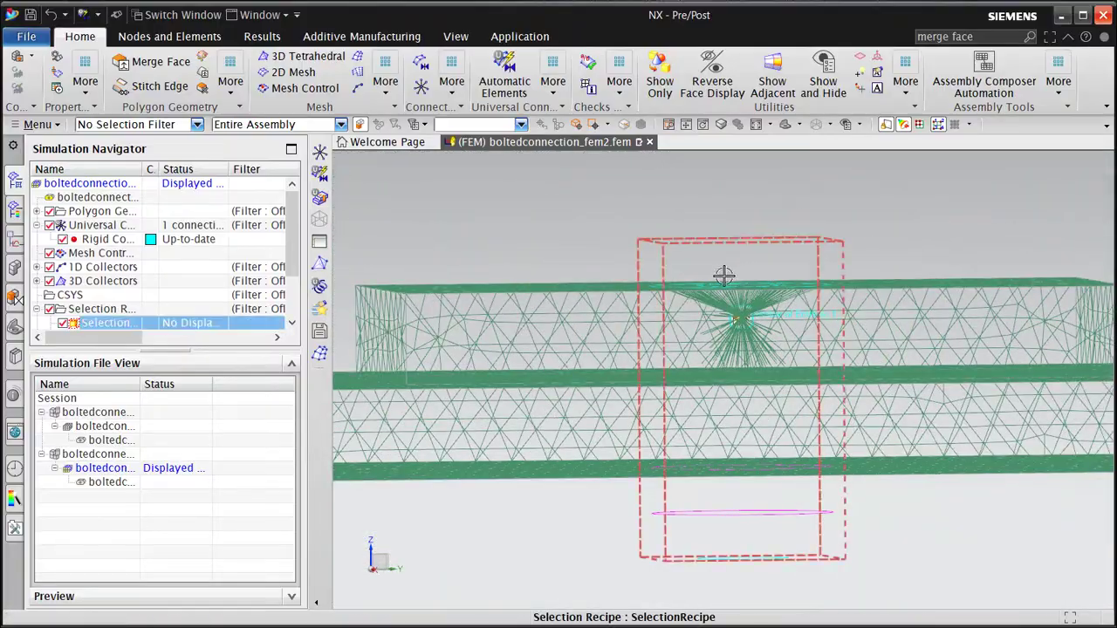
scroll(676, 275, down, 1)
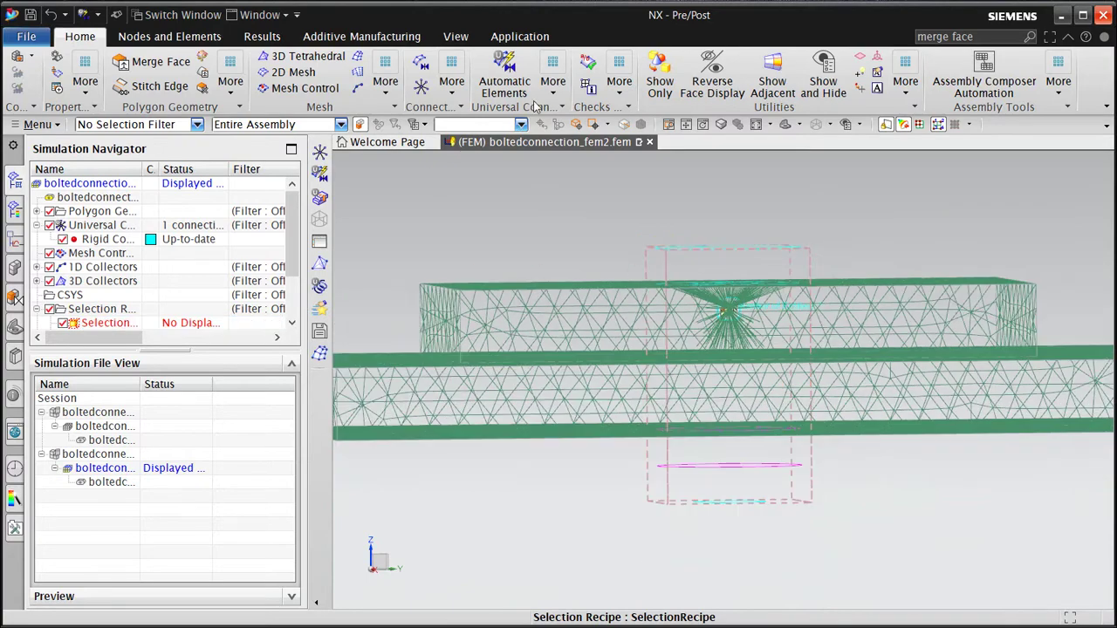
click(552, 83)
Create a second rigid connection: spider Target 1, no Target 2, legs from the second recipe.
click(562, 133)
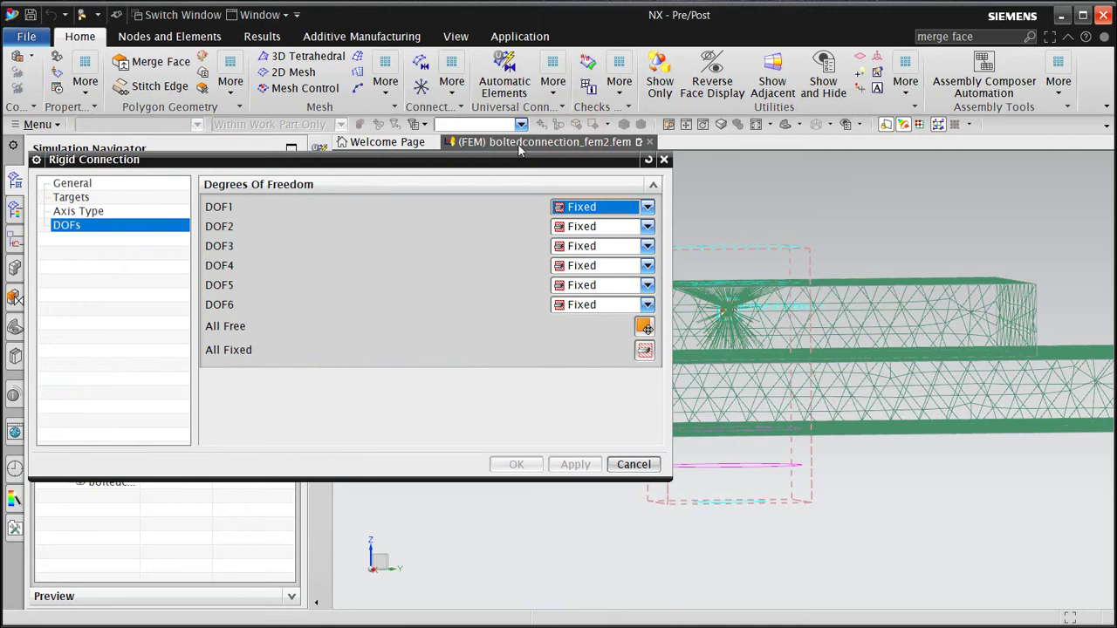
click(74, 198)
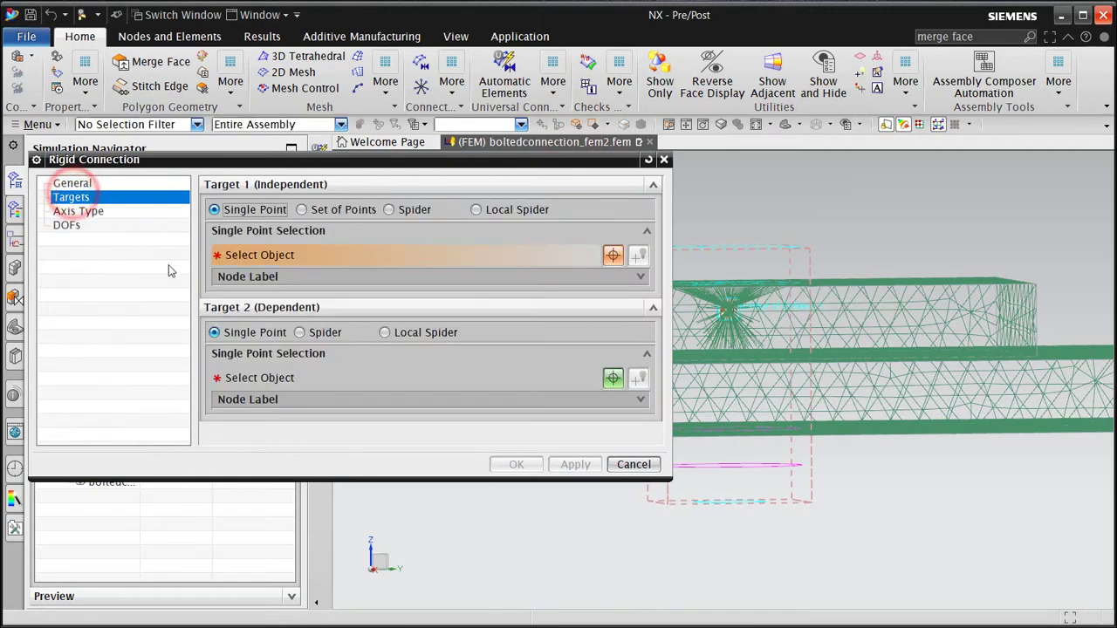
click(406, 210)
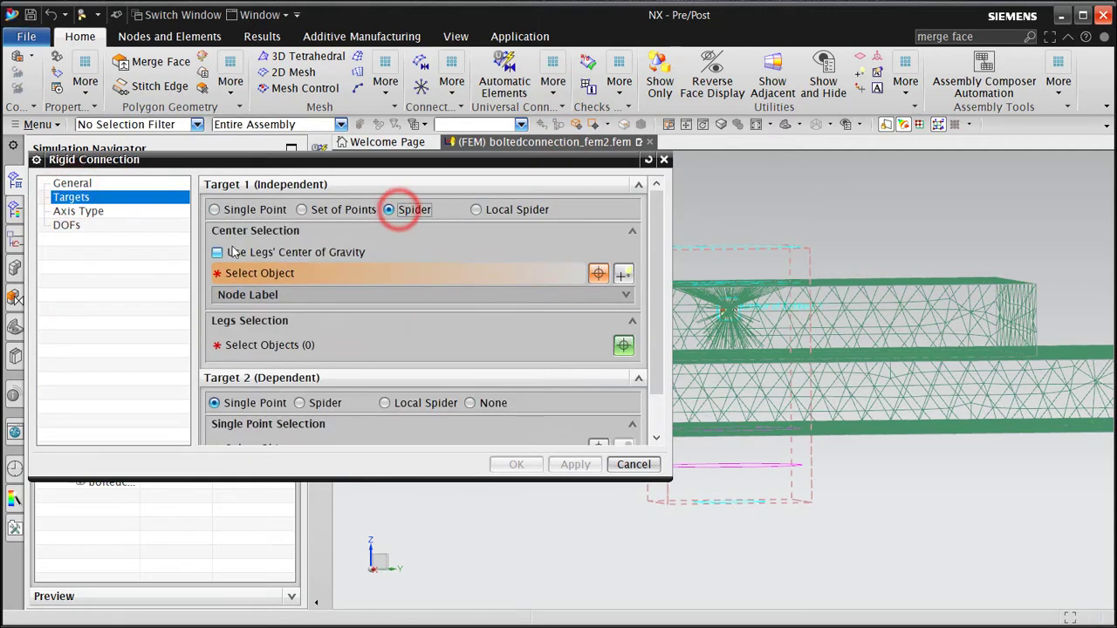
click(471, 360)
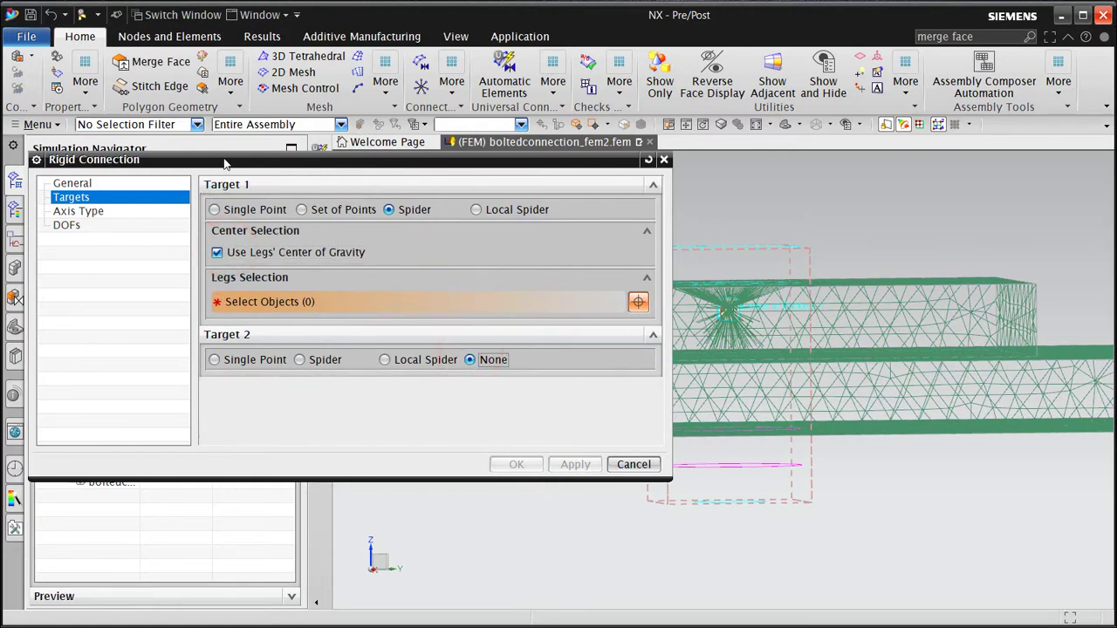
drag(224, 165, 382, 148)
scroll(122, 288, down, 2)
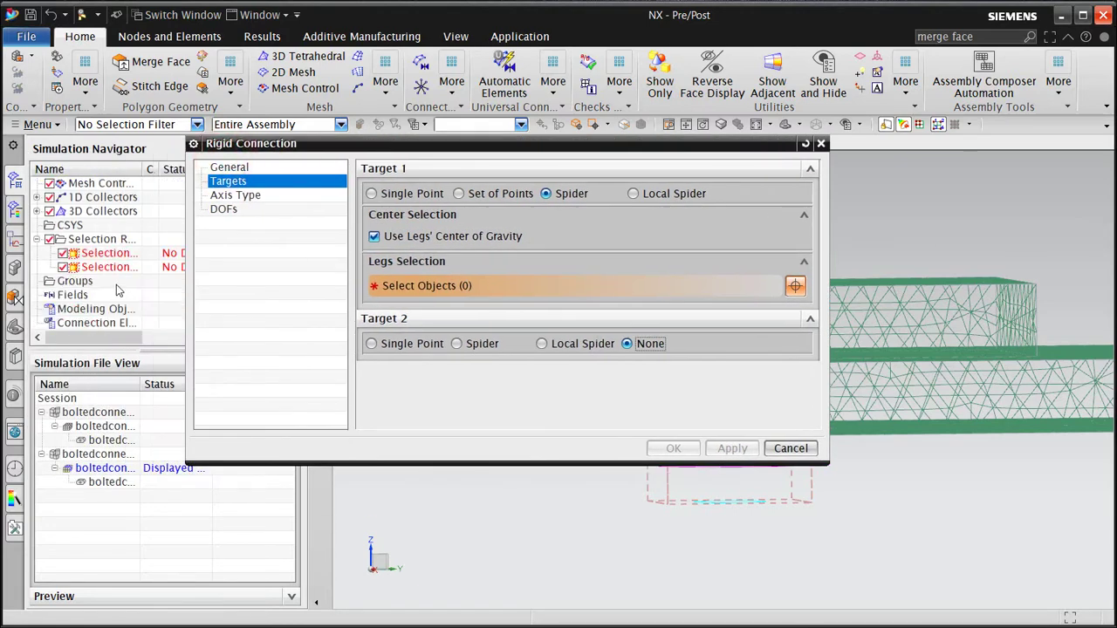
click(106, 269)
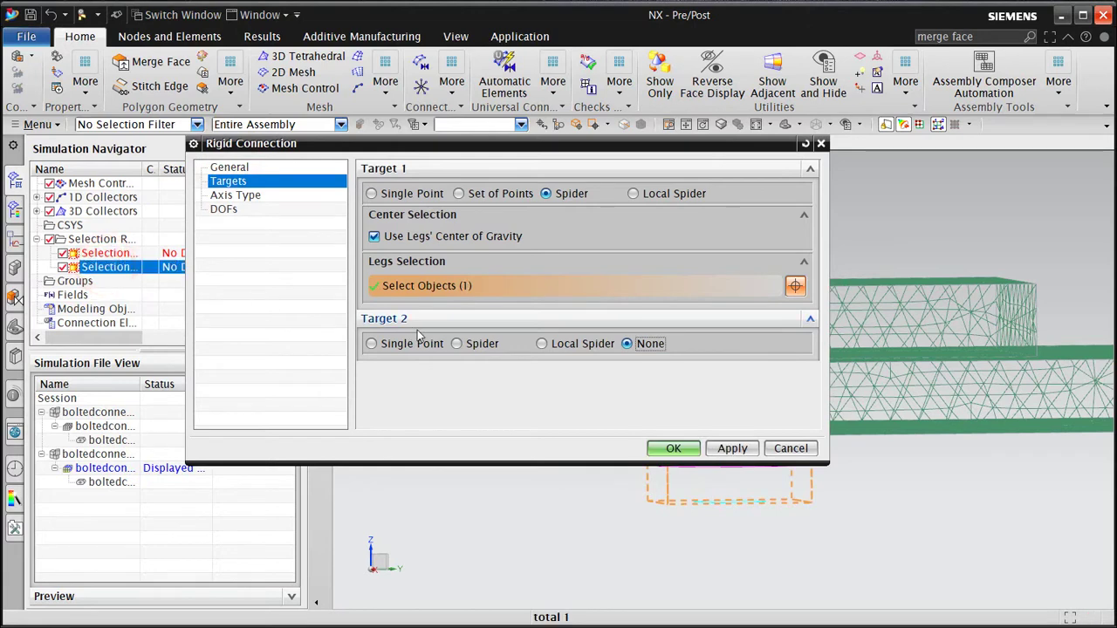
click(673, 448)
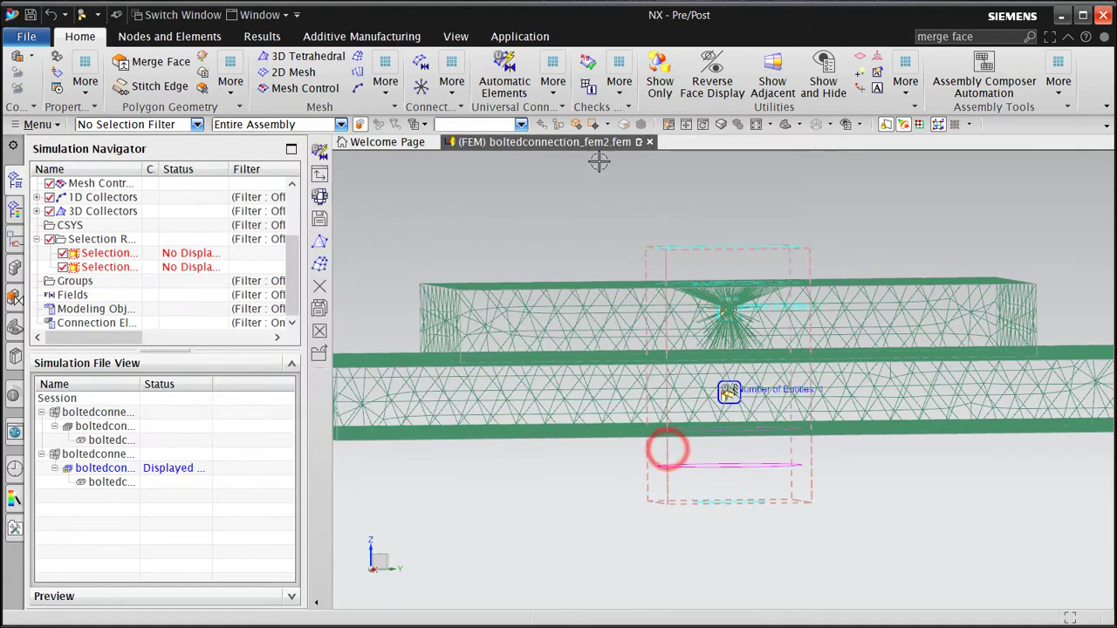
Generate the RBE2 spider elements for the second connection via Automatic Elements.
click(511, 92)
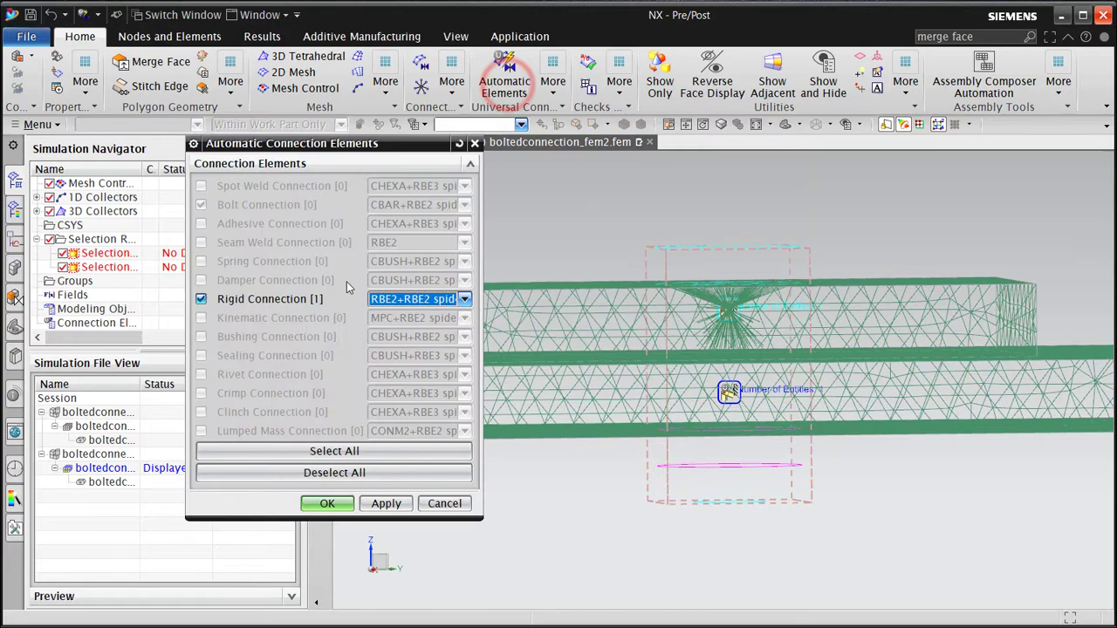
click(328, 506)
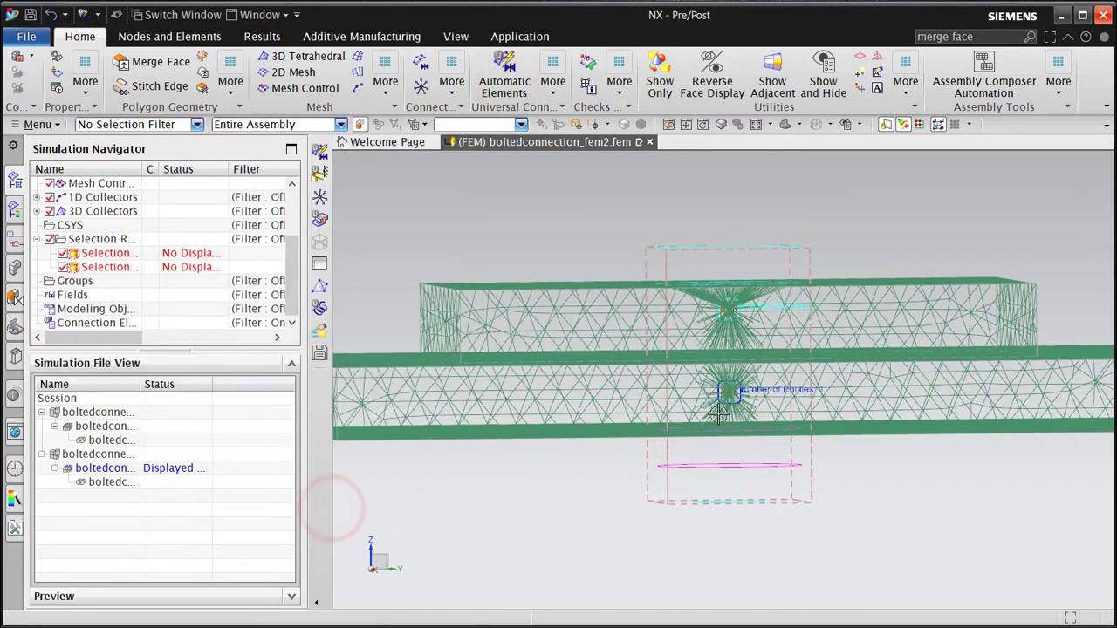
scroll(720, 394, up, 3)
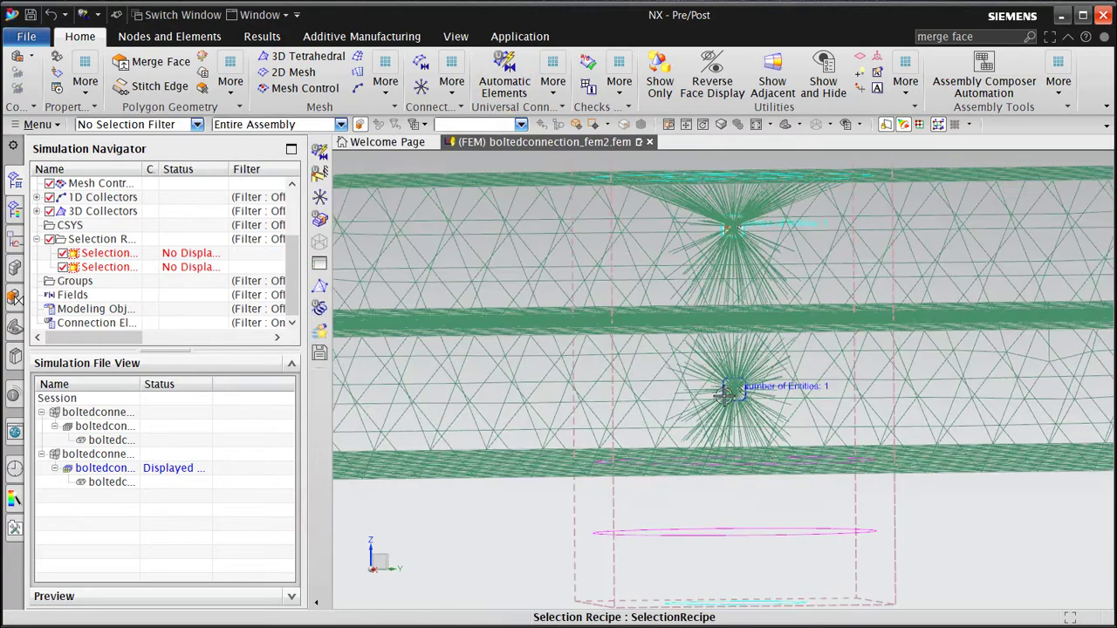
click(552, 87)
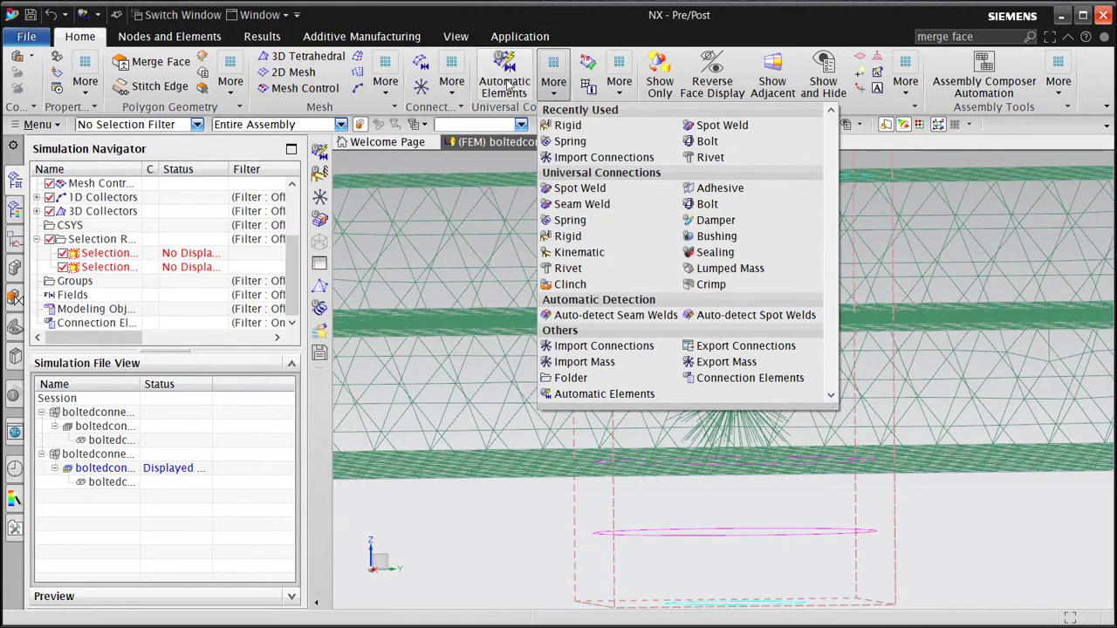
Start a node-to-node 1D connection with CBEAM as the element type.
click(422, 84)
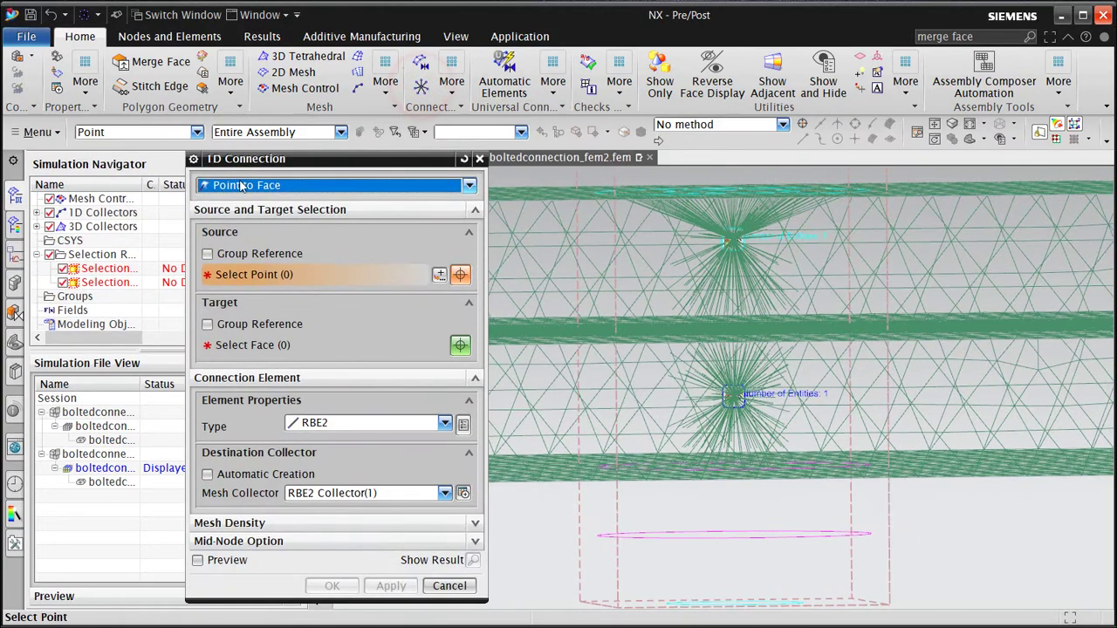
click(245, 185)
click(242, 203)
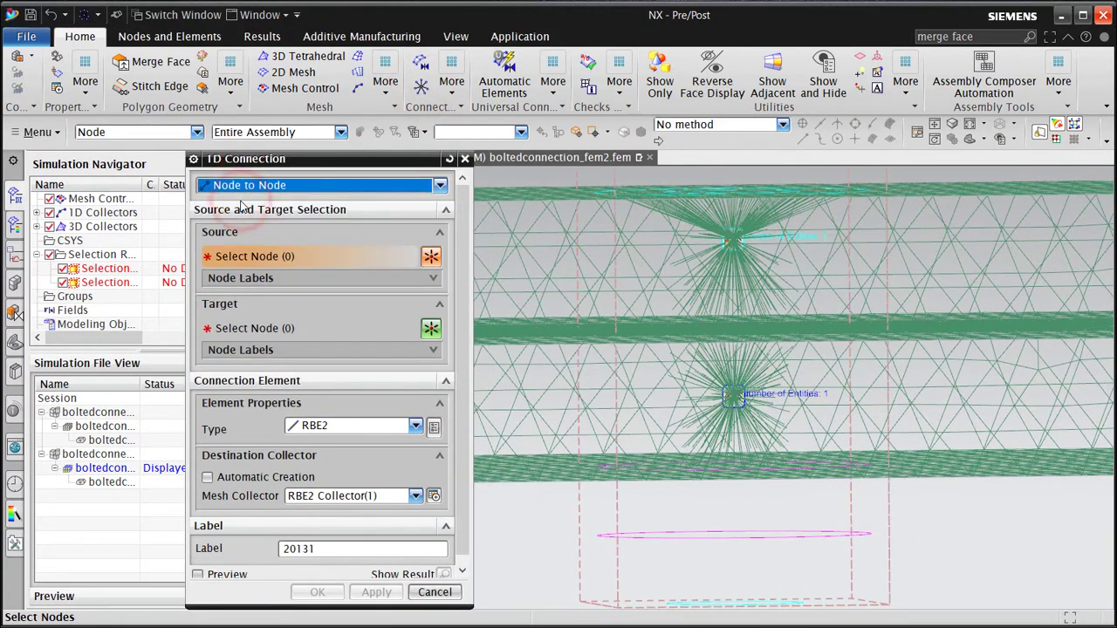
click(311, 424)
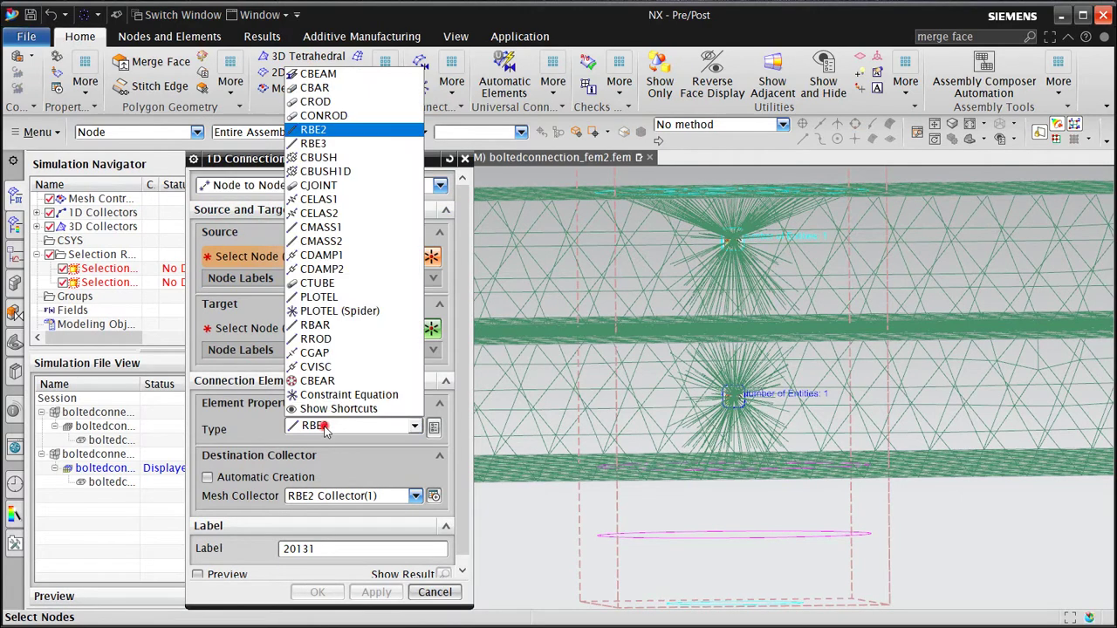
click(318, 73)
scroll(733, 393, up, 2)
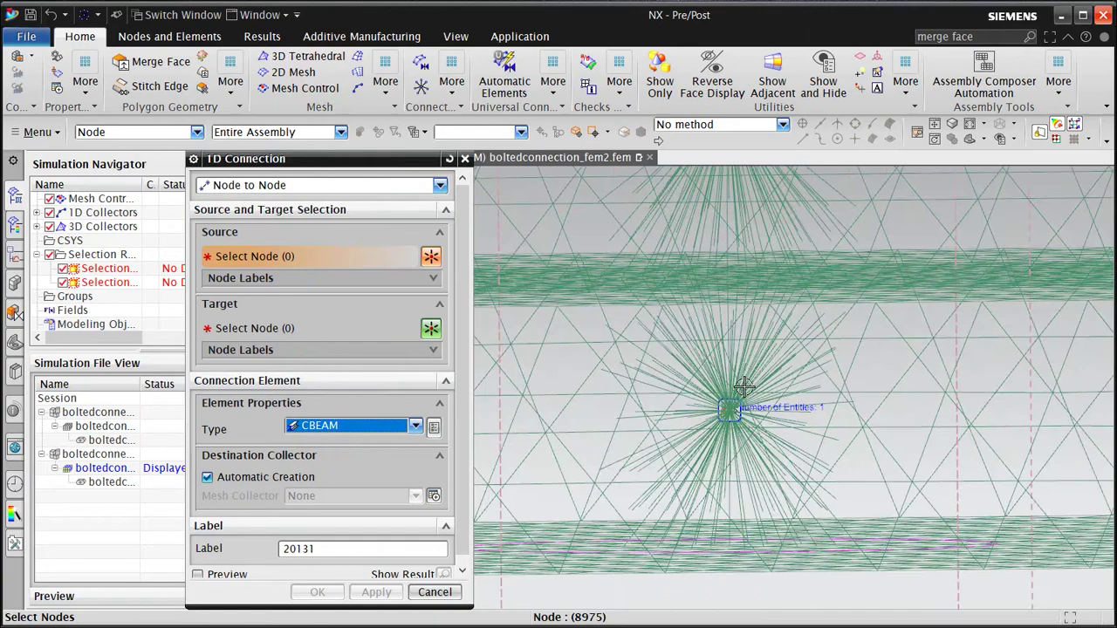
scroll(744, 387, up, 2)
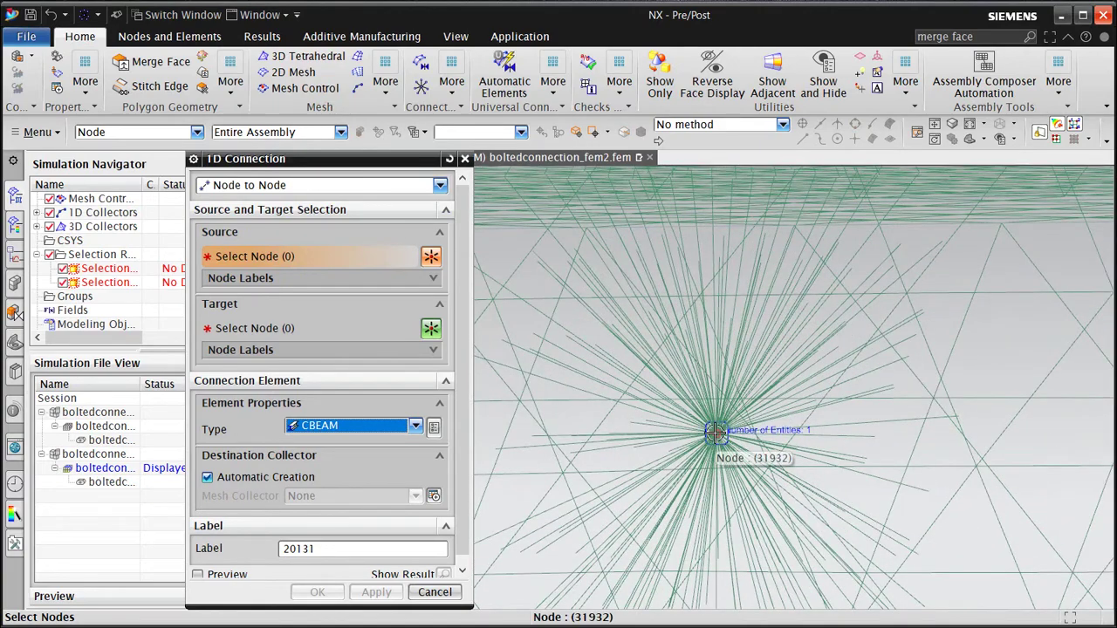
Connect the lower and upper spider centre nodes as source and target, creating the beam.
click(714, 433)
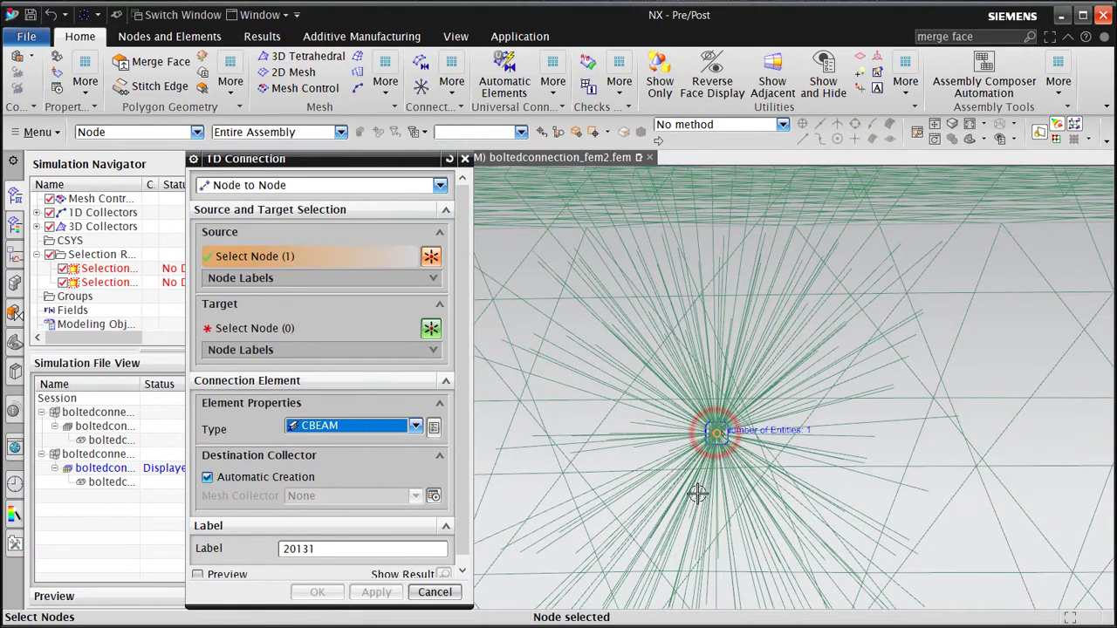
middle_drag(712, 433, 724, 308)
click(716, 429)
scroll(720, 349, up, 4)
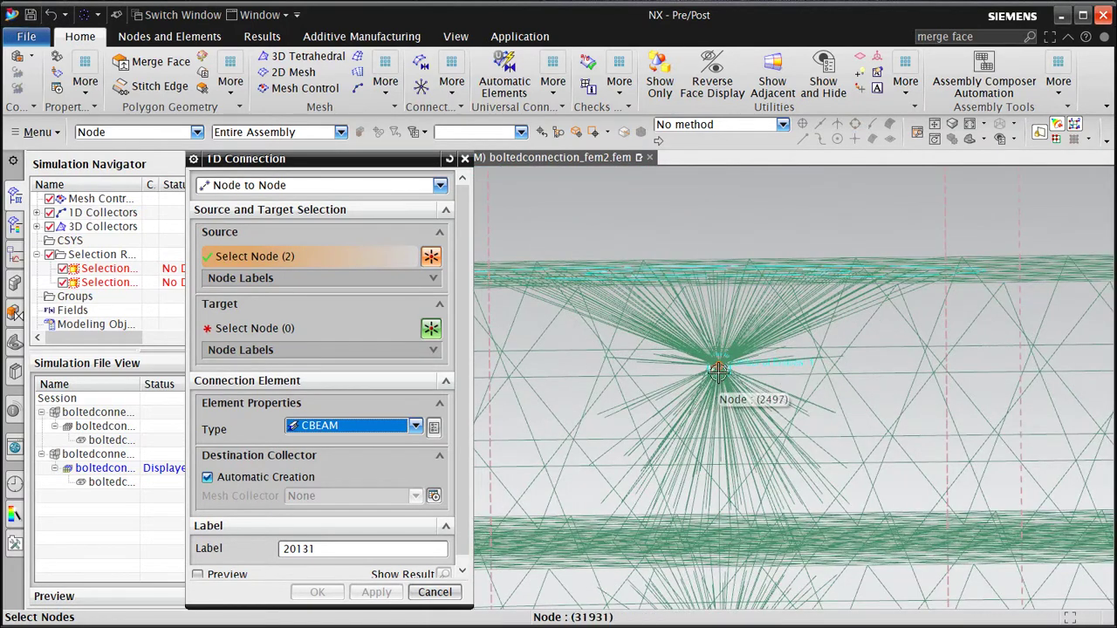
click(287, 328)
scroll(756, 368, up, 2)
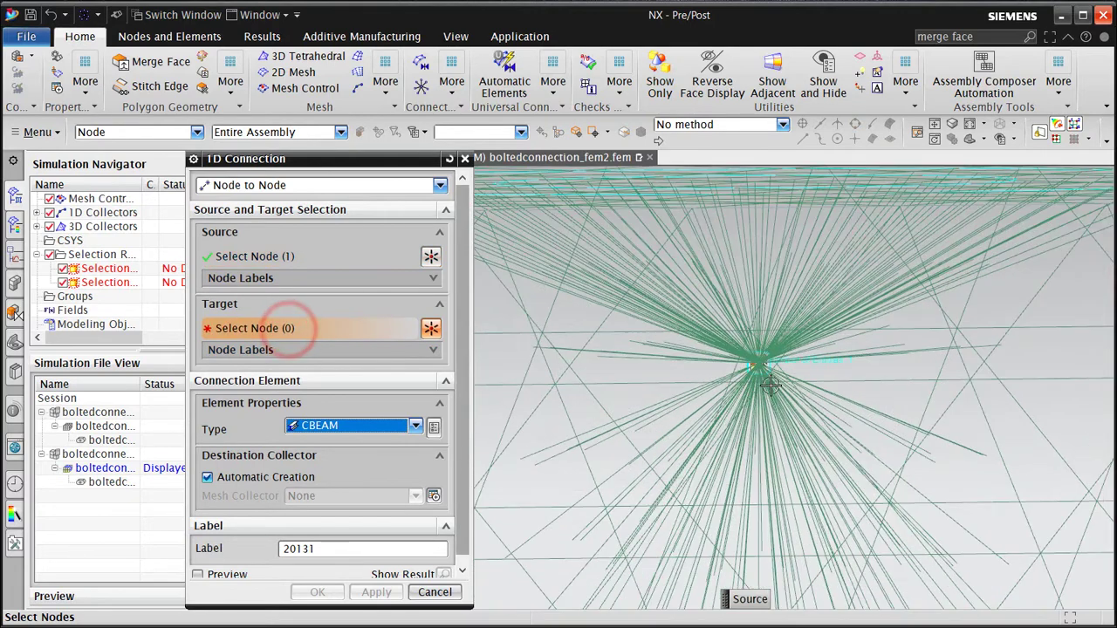
click(756, 368)
scroll(756, 368, down, 2)
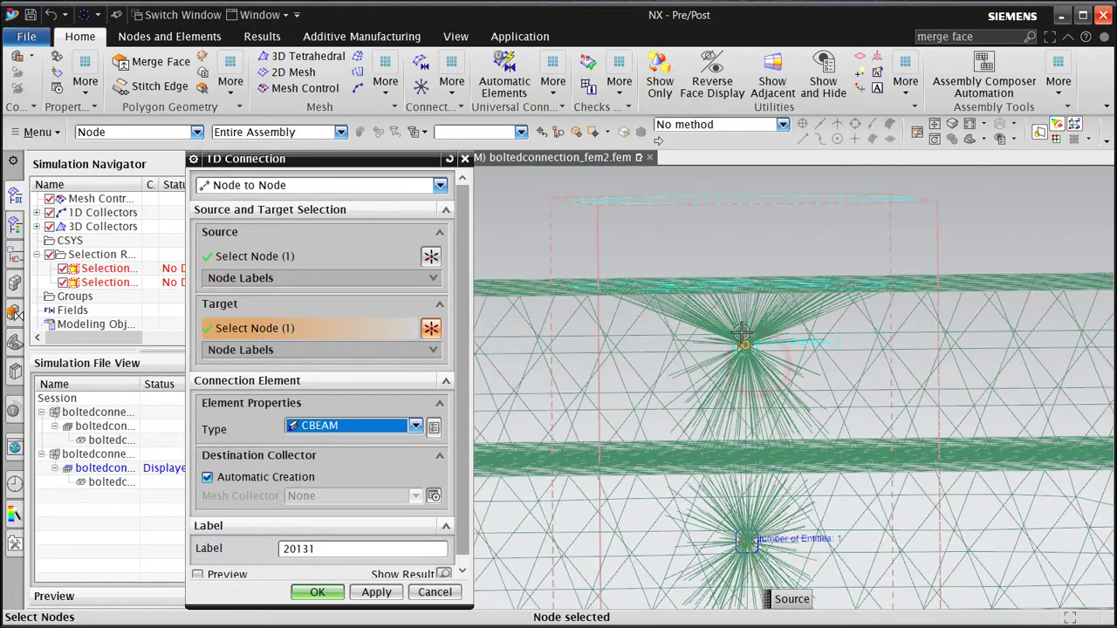
click(317, 593)
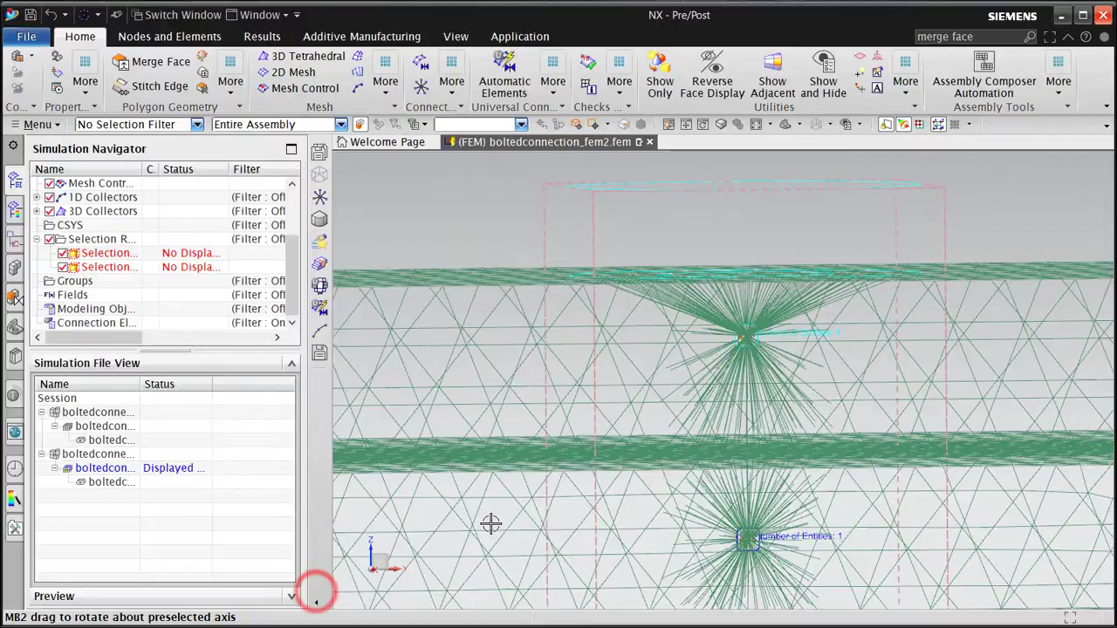
Hide the 3D Collectors and Polygon Geometry, then expand 1D Collectors and Beam Collector.
scroll(742, 366, down, 2)
middle_drag(747, 358, 814, 362)
scroll(814, 362, down, 2)
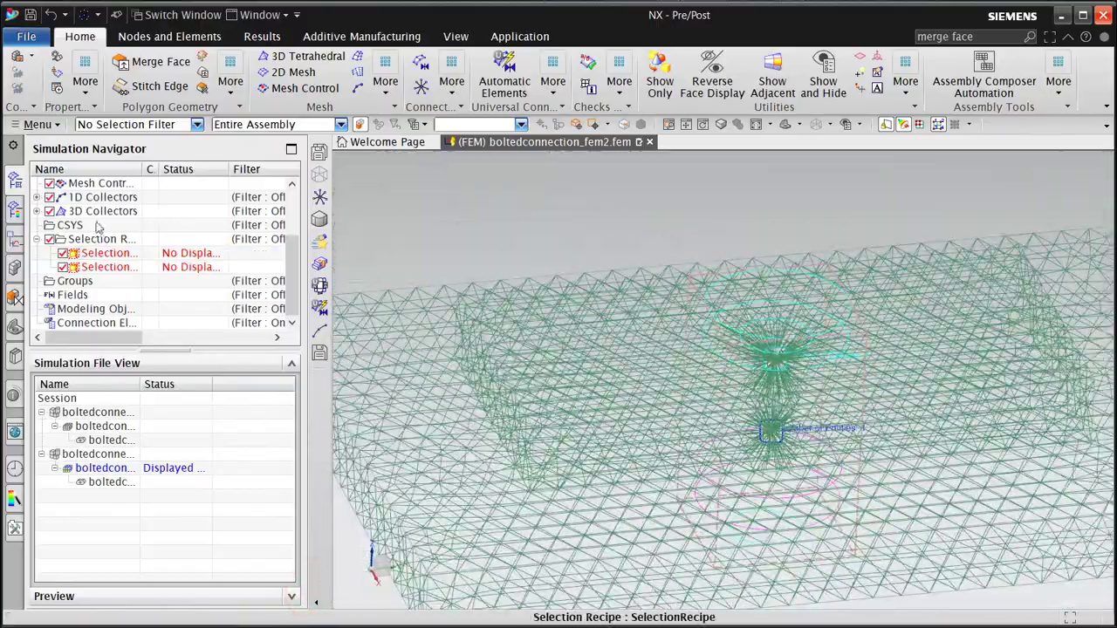
click(50, 211)
scroll(50, 214, up, 3)
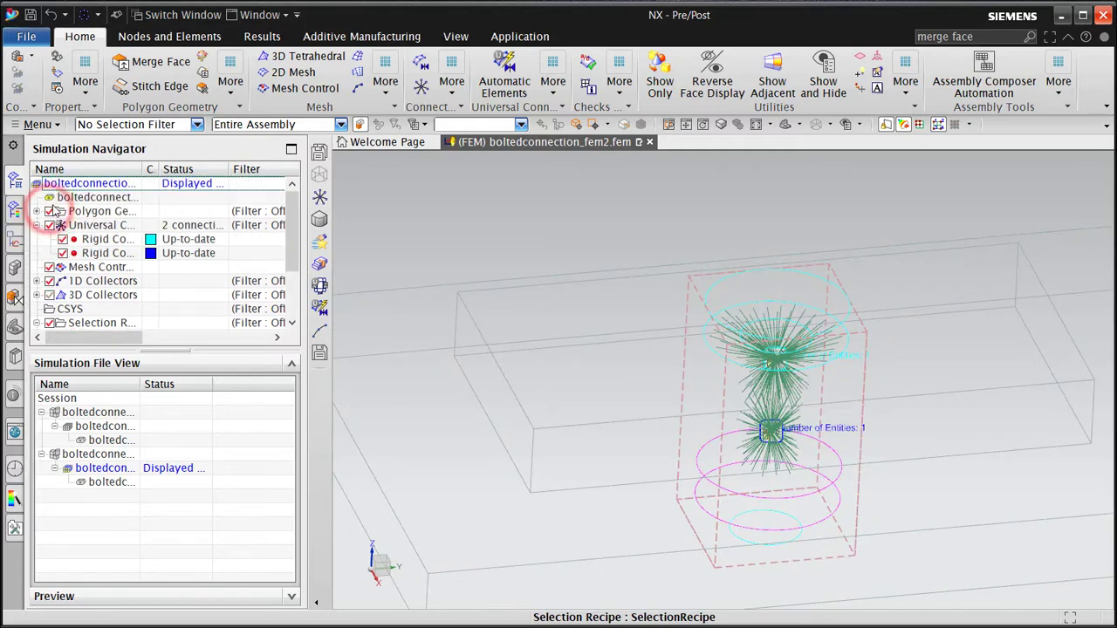
click(50, 211)
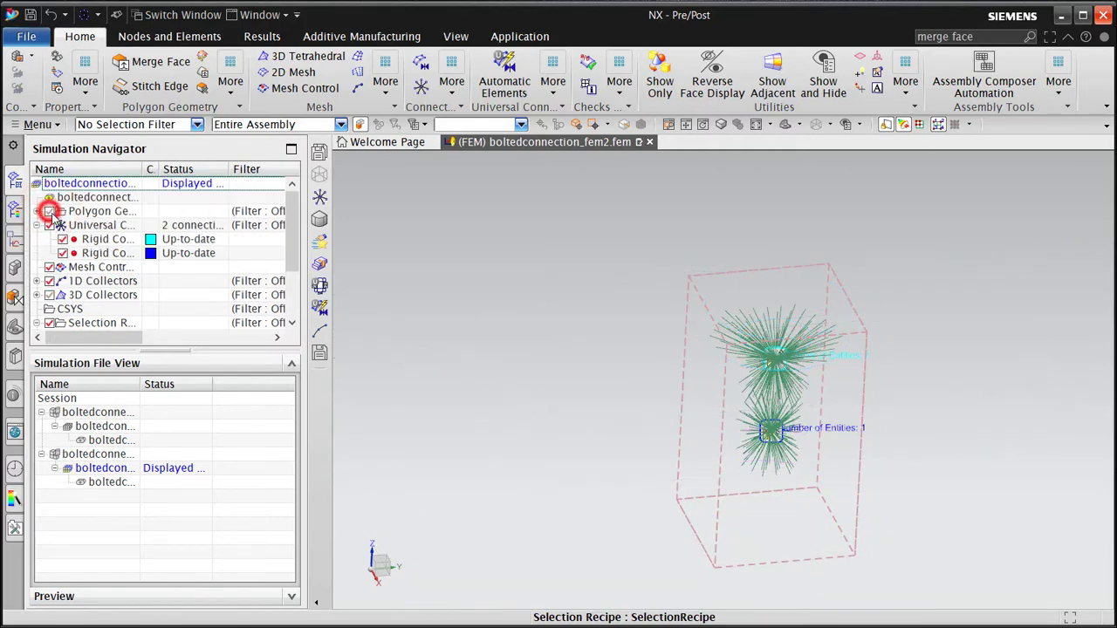
middle_drag(479, 309, 291, 290)
click(36, 281)
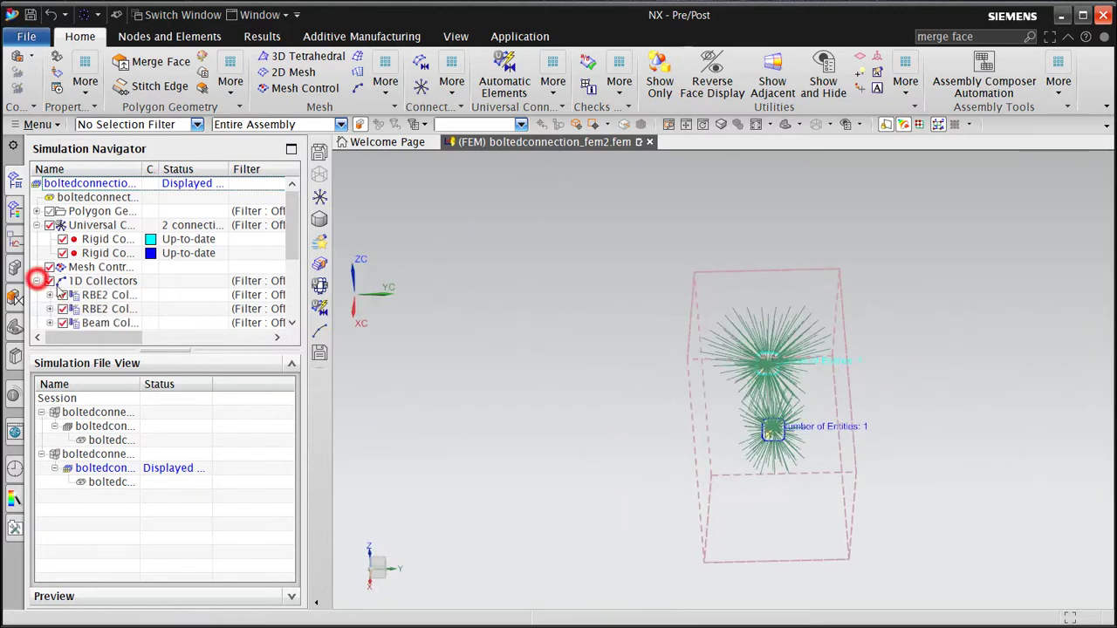
click(50, 281)
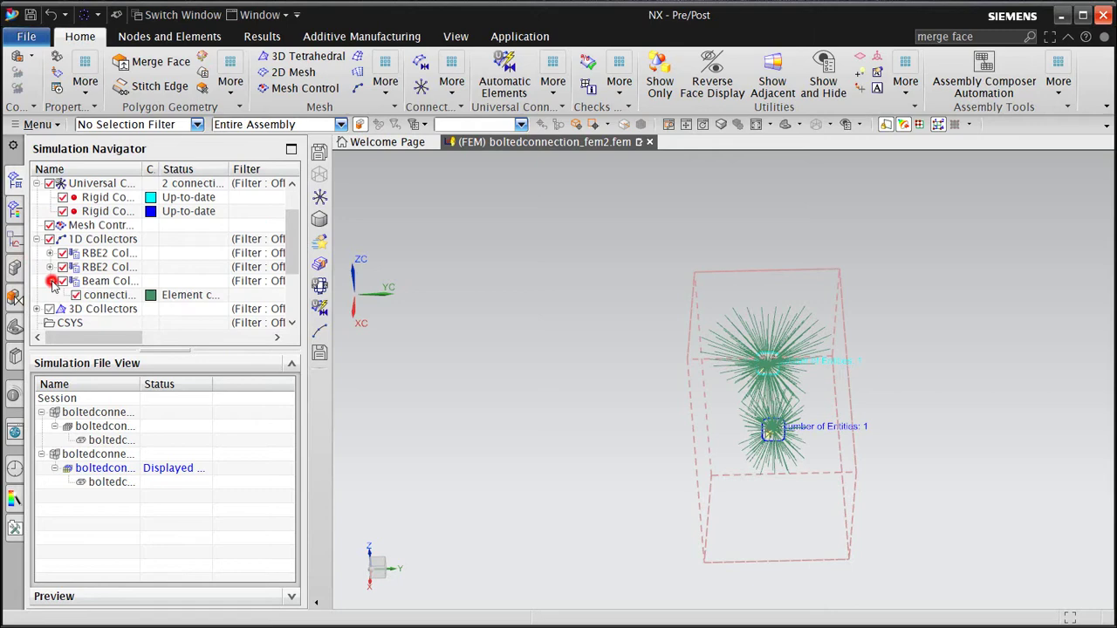
Edit the PBEAML1 property of Beam Collector(1), keeping the section type Constant.
right_click(155, 281)
click(163, 305)
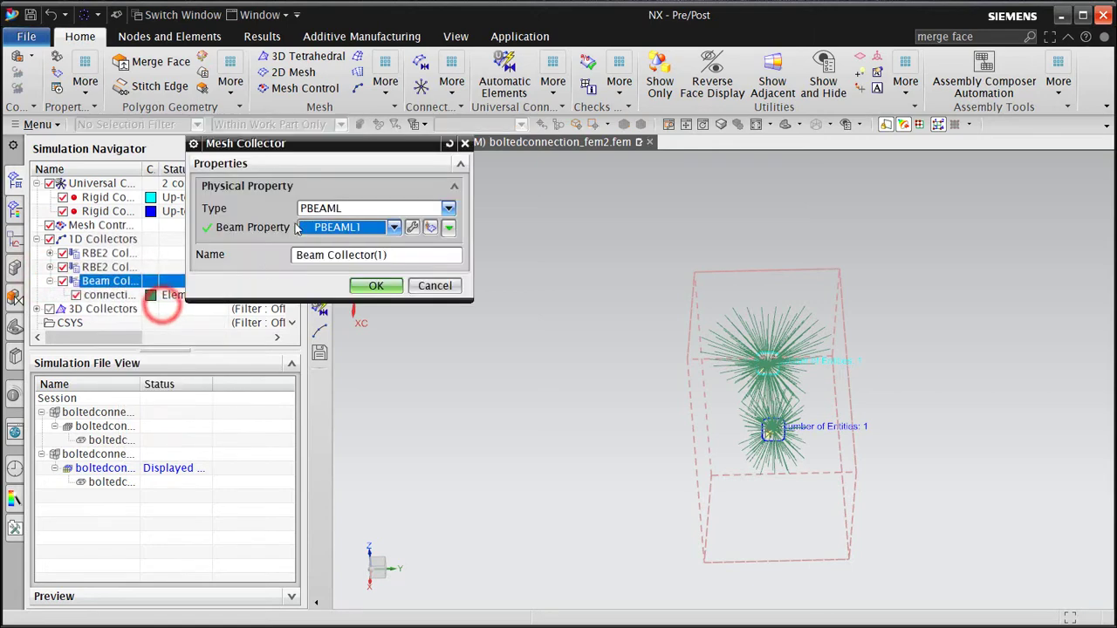
click(414, 230)
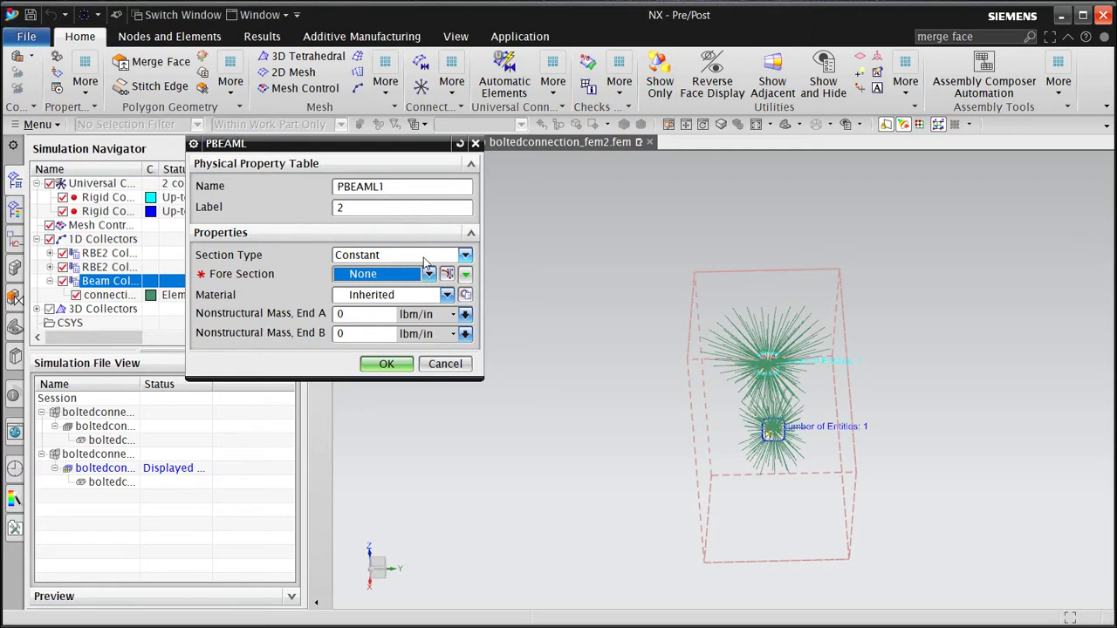
click(421, 256)
click(424, 255)
click(428, 274)
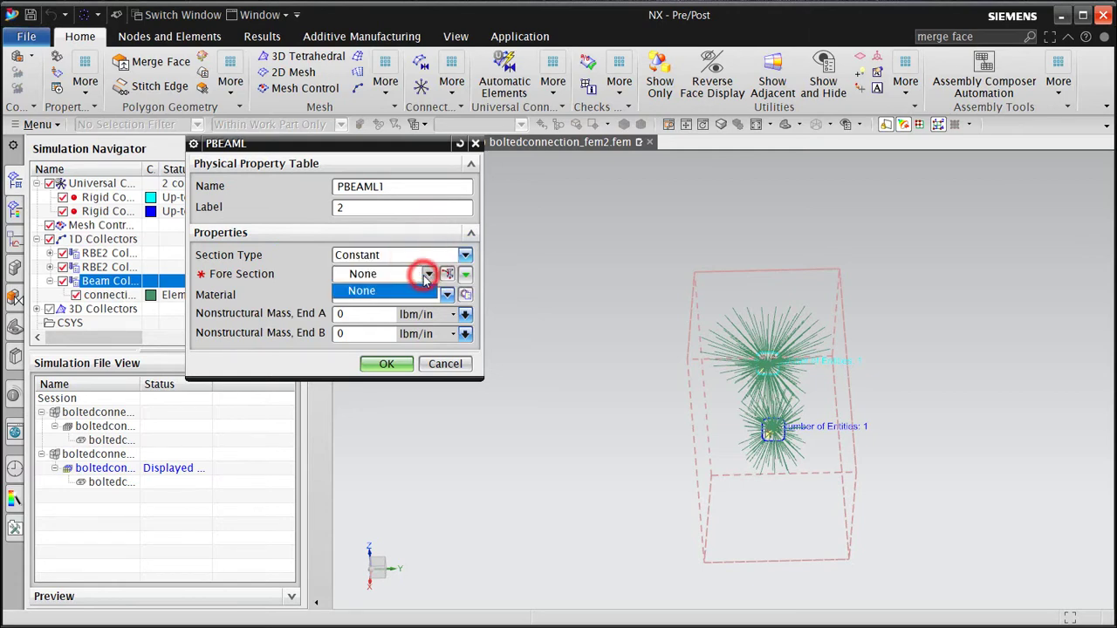
click(424, 290)
Create a ROD(1) cross section with DIM1 0.125 in as the fore section.
click(445, 273)
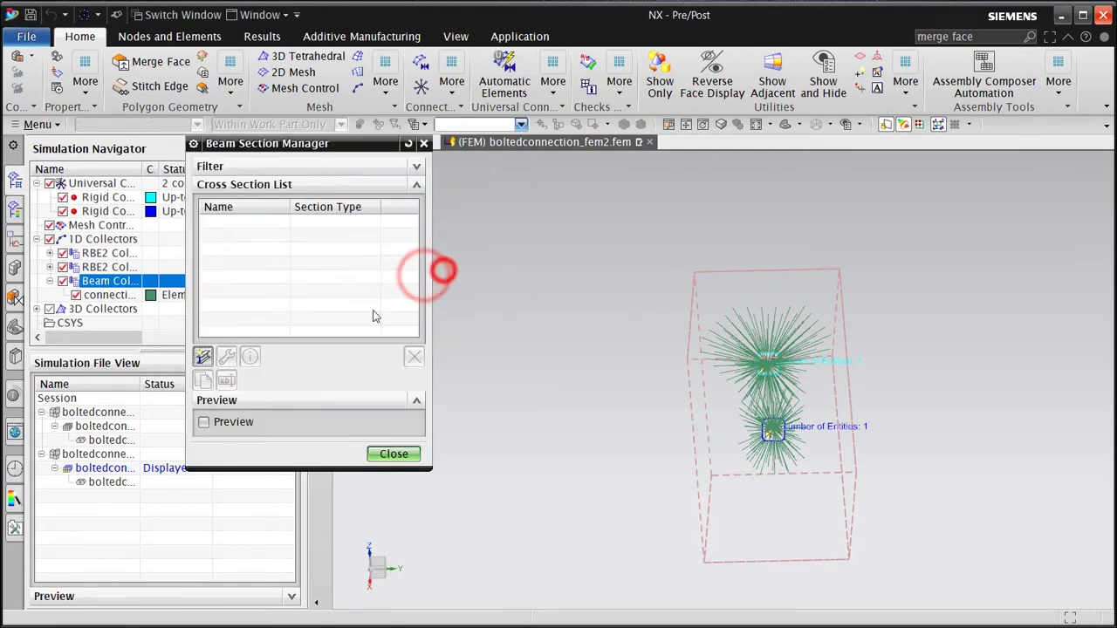
click(203, 357)
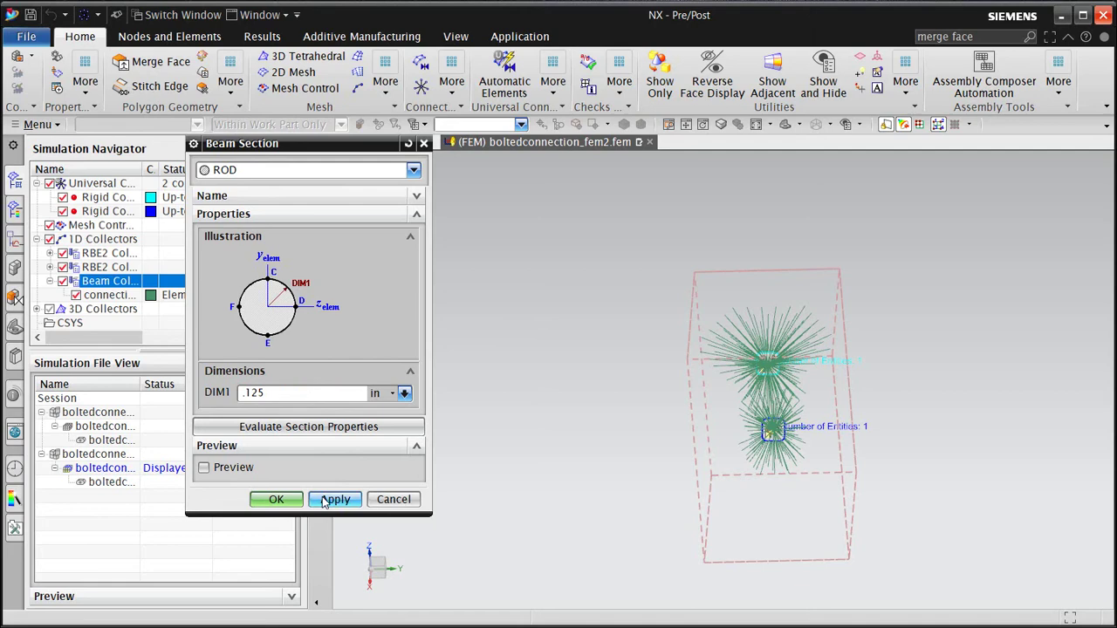
click(284, 503)
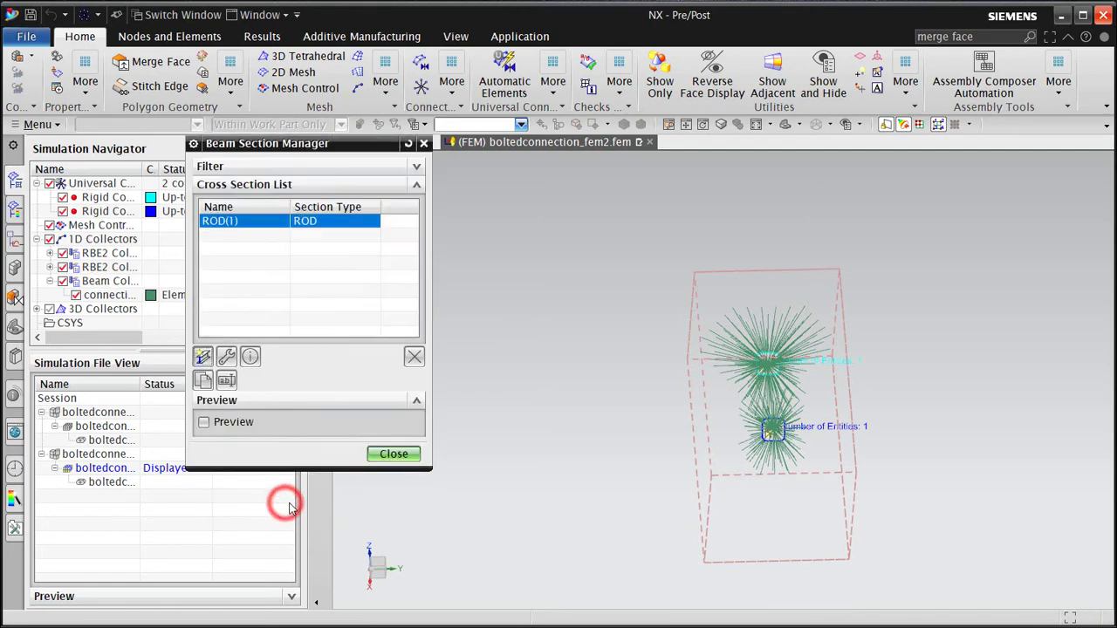
click(394, 453)
Keep the beam material Inherited and confirm the PBEAML1 property and beam collector.
click(413, 296)
click(414, 297)
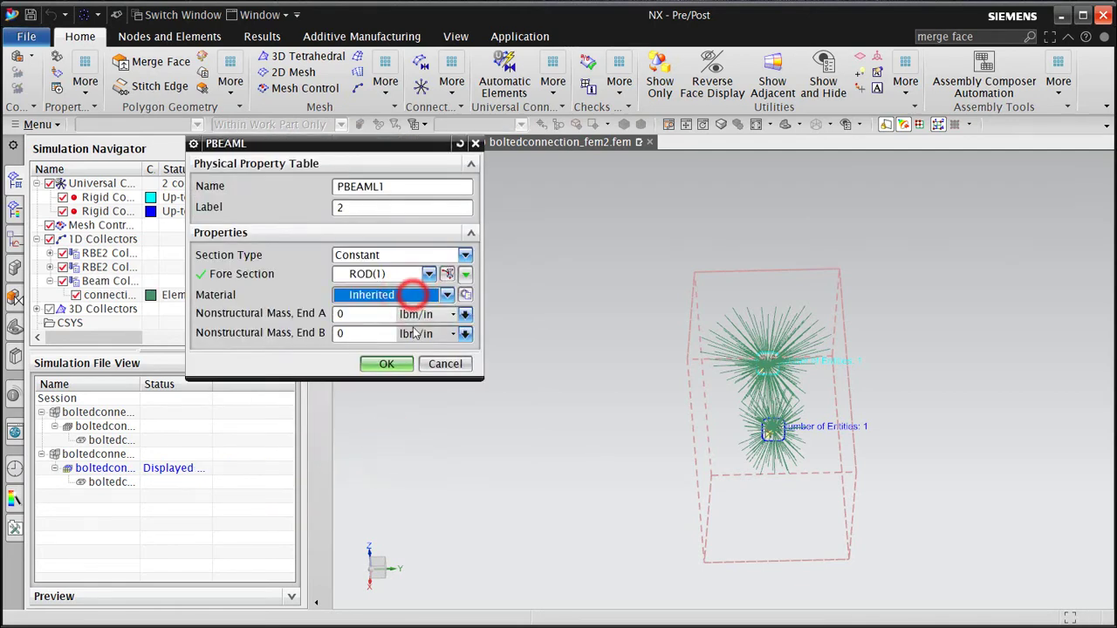
click(393, 365)
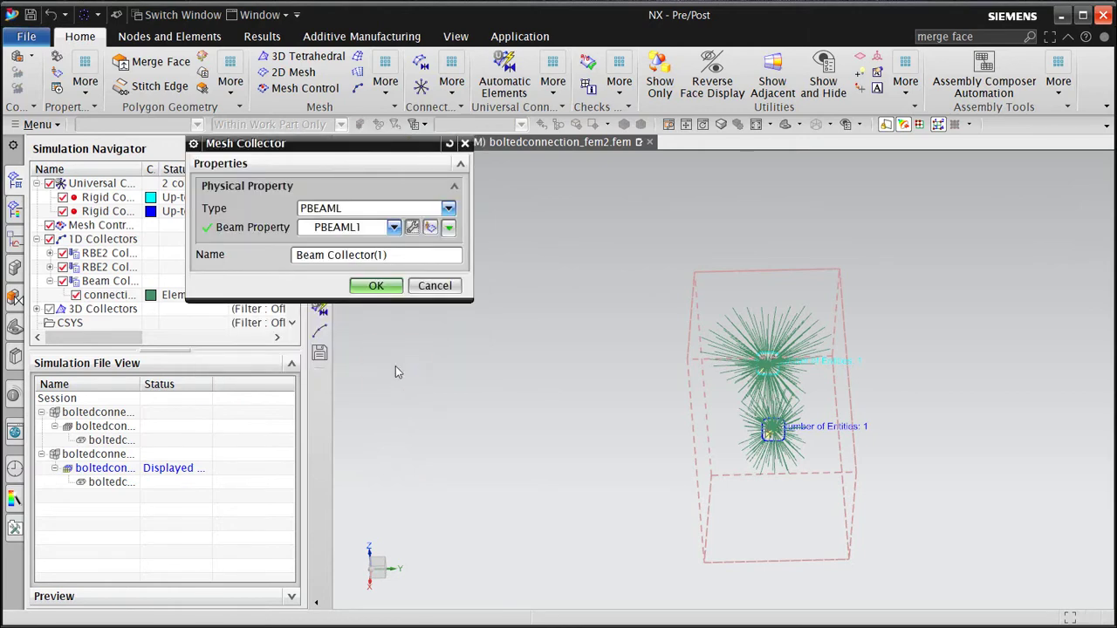
middle_click(389, 347)
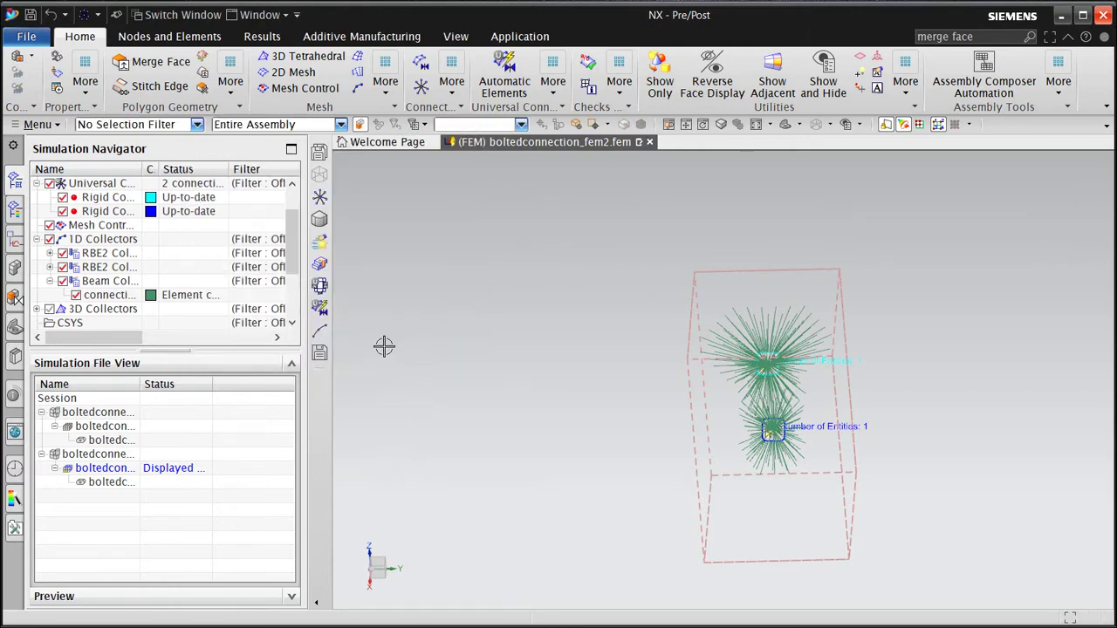
Set connection_mesh(1)'s display section to Solid, showing a green cylinder between the spiders.
right_click(107, 297)
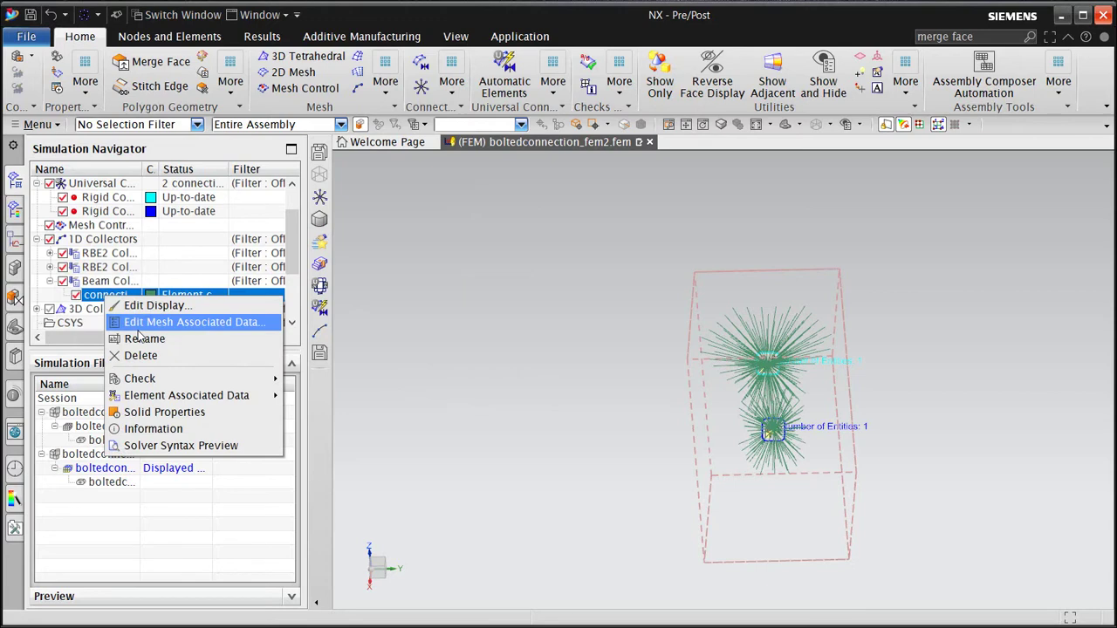
click(148, 306)
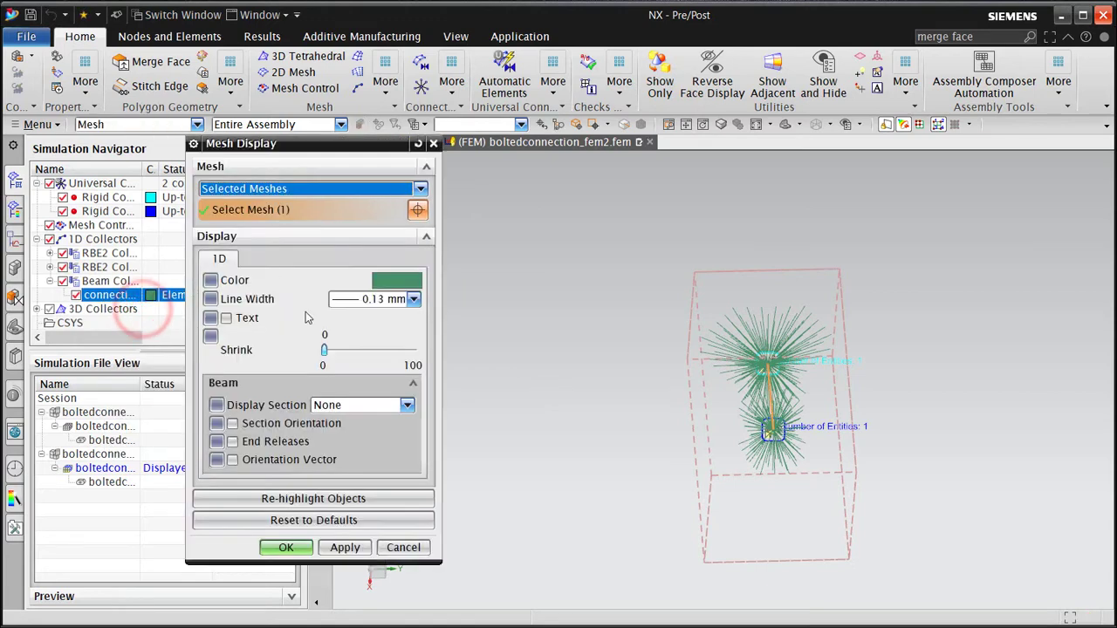
click(374, 404)
click(354, 441)
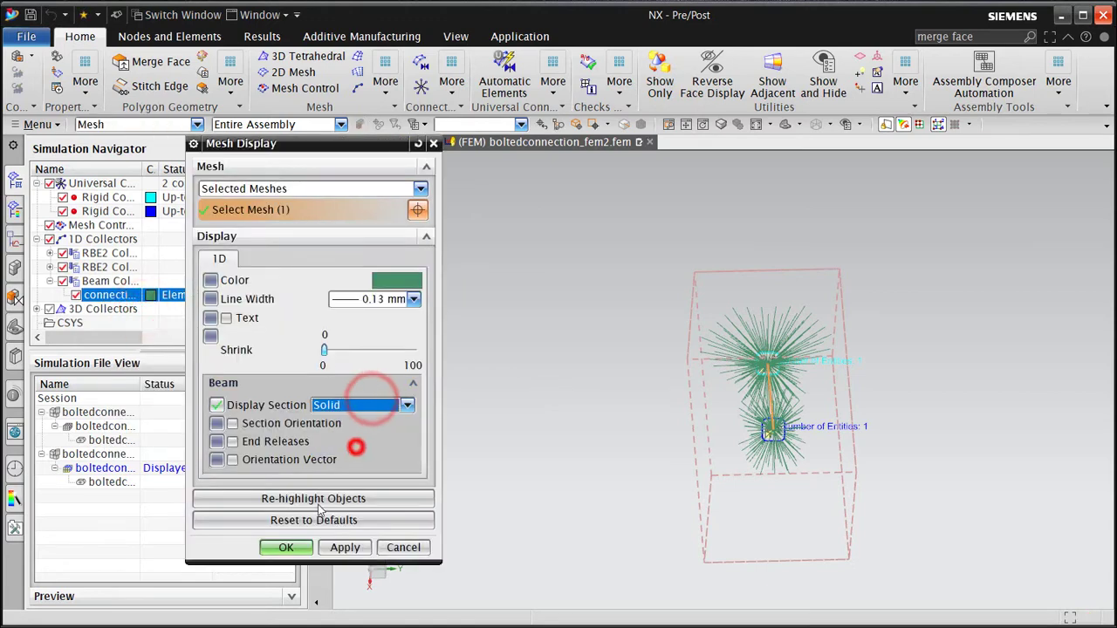
click(287, 547)
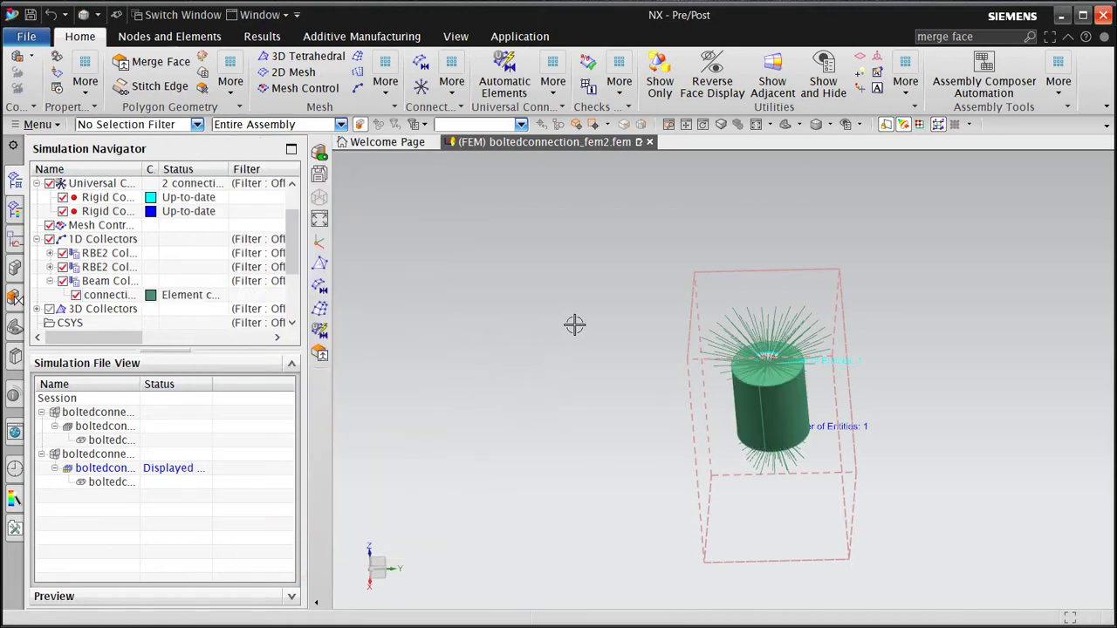
Switch the model to wireframe display and rotate and zoom around the bolt.
mouse_move(573, 323)
middle_down()
mouse_move(582, 343)
mouse_move(584, 291)
mouse_move(532, 328)
middle_up()
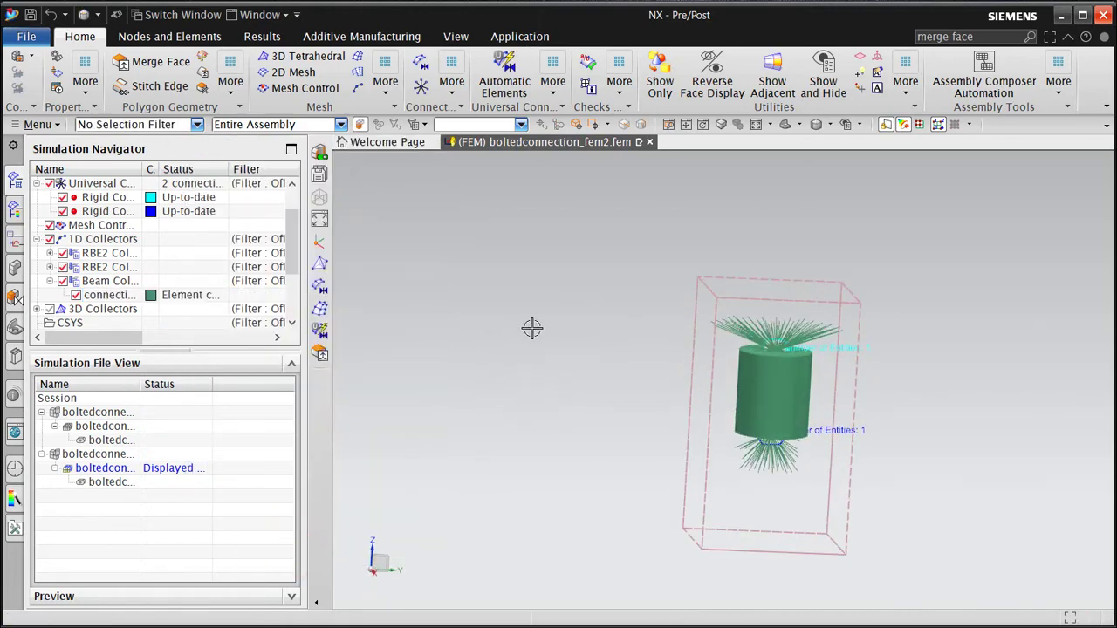
right_drag(542, 389, 547, 416)
scroll(748, 444, up, 5)
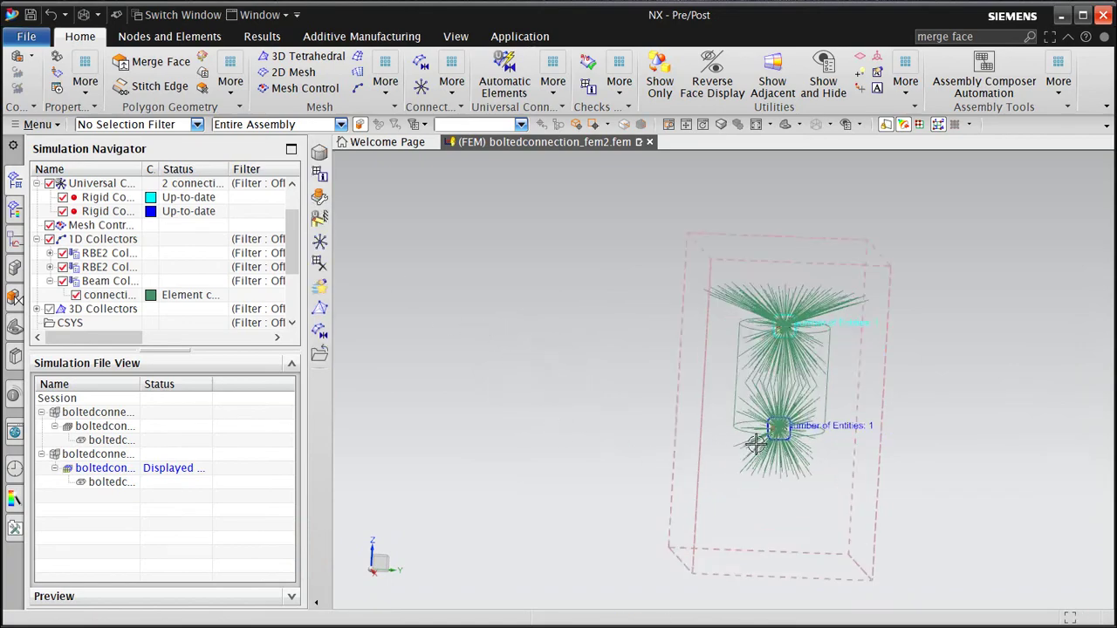
middle_drag(715, 391, 772, 373)
scroll(772, 374, down, 2)
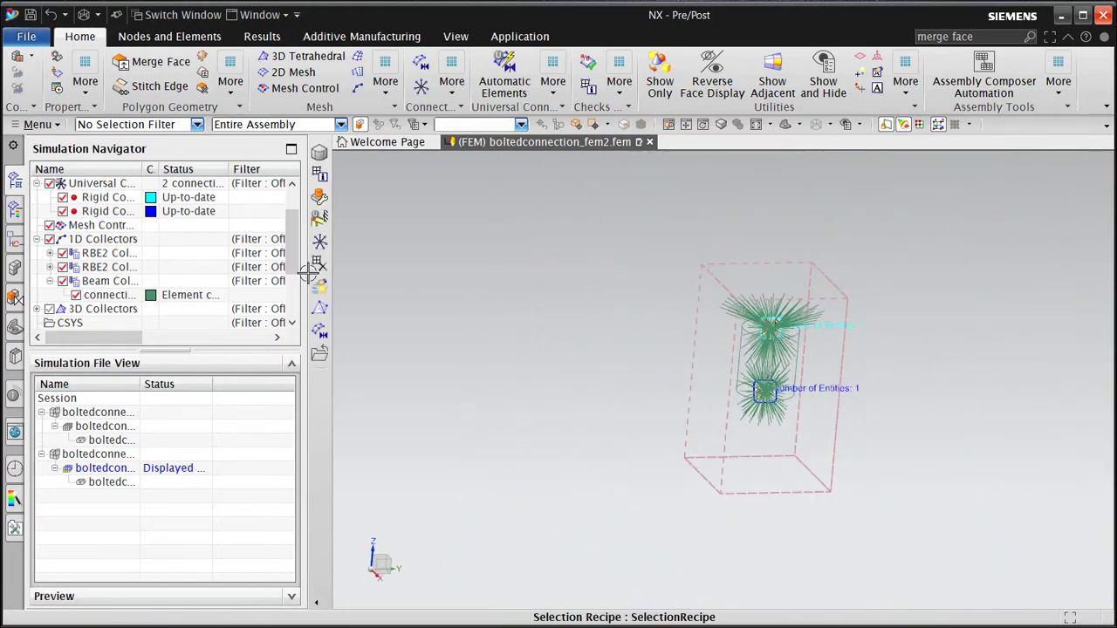
scroll(123, 244, up, 1)
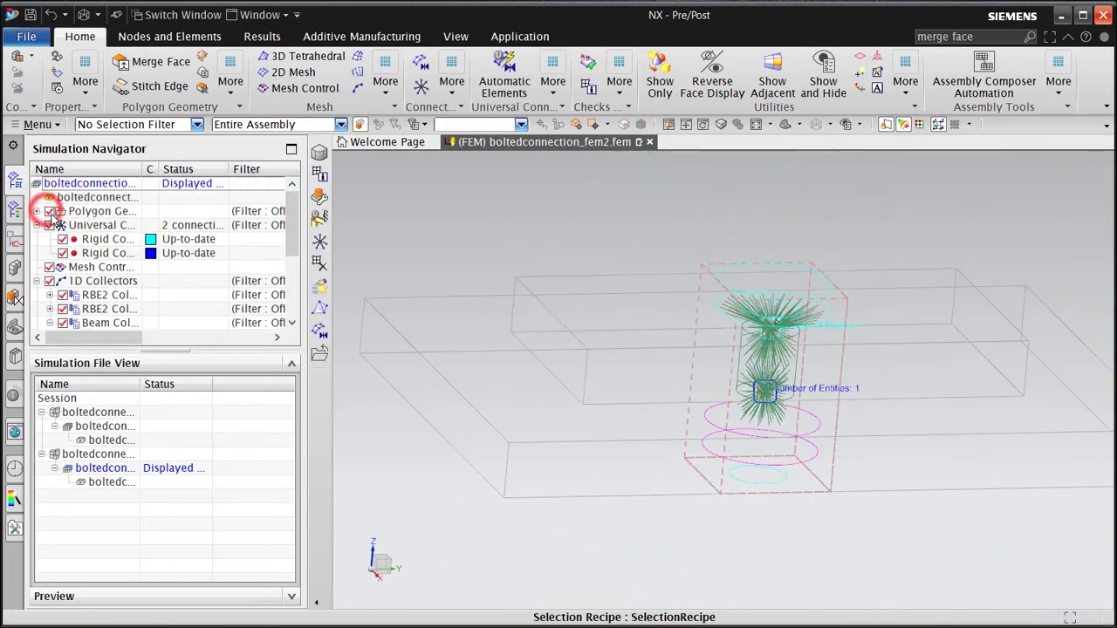